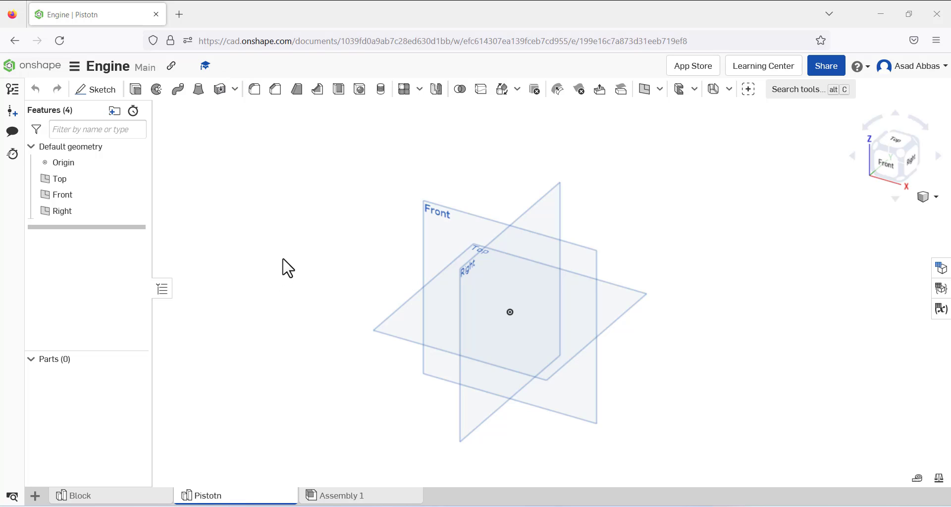
Step: Go back to the Pistotn part studio and begin a new sketch
{"action": "left_click", "coordinate": [139, 501]}
{"action": "left_click", "coordinate": [224, 497]}
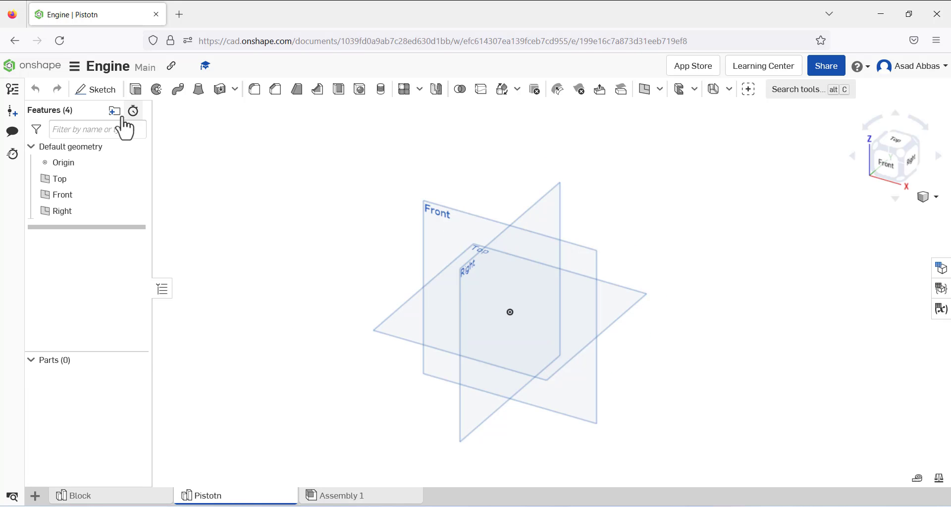
{"action": "left_click", "coordinate": [112, 91]}
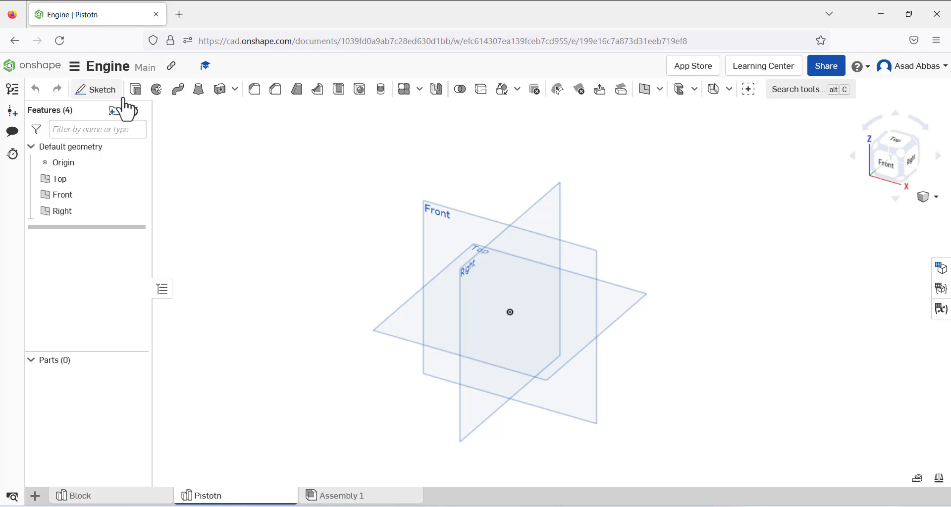
Step: Place the sketch on the Top plane and view it face-on
{"action": "left_click", "coordinate": [399, 336]}
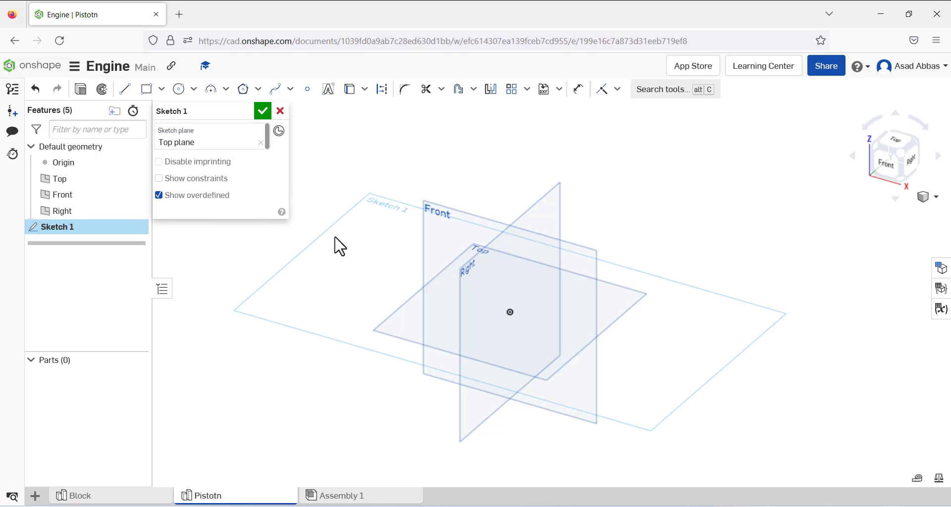
{"action": "right_click", "coordinate": [652, 128]}
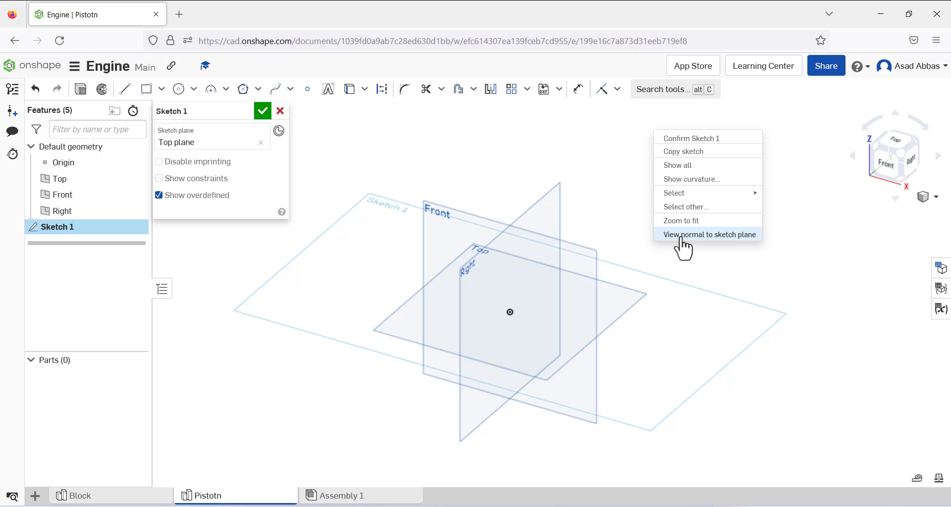
{"action": "left_click", "coordinate": [712, 235]}
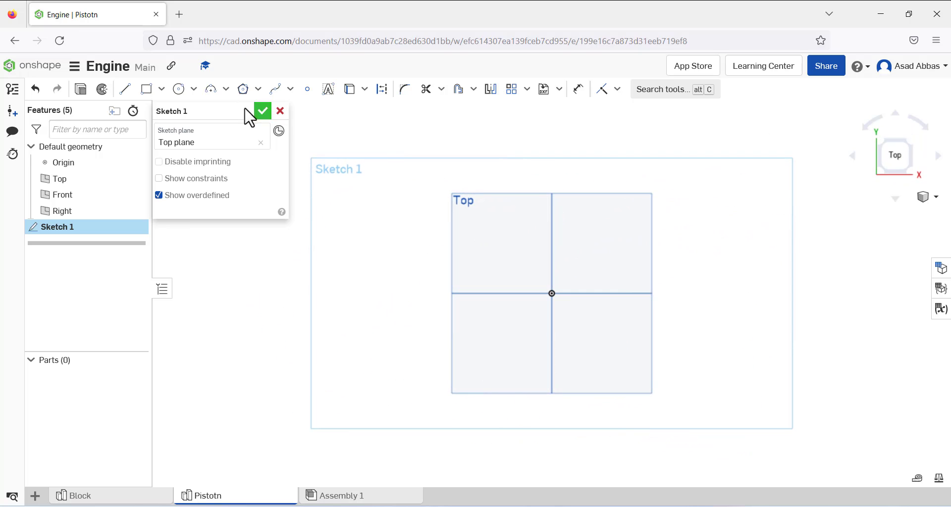
Step: Draw a circle centred on the origin, dimension it to 3.05 diameter, and finish Sketch 1
{"action": "left_click", "coordinate": [179, 90]}
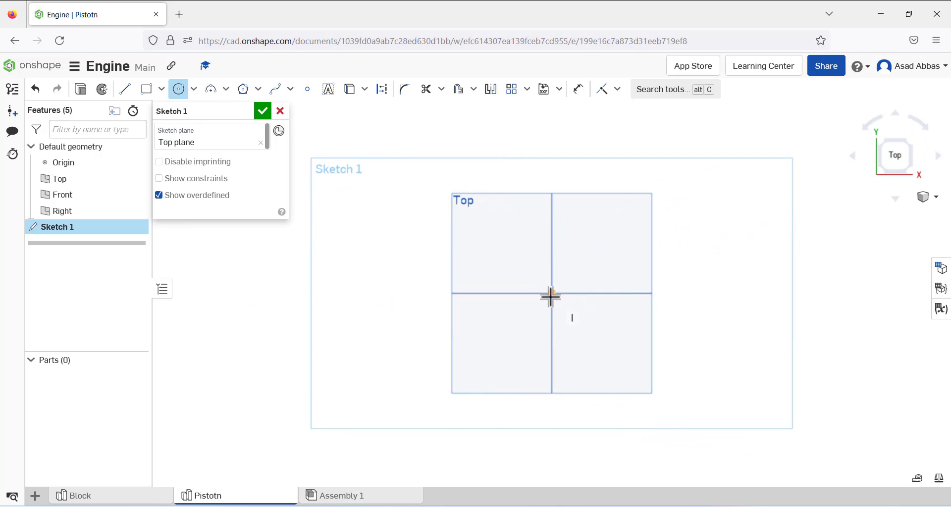
{"action": "left_click", "coordinate": [552, 294]}
{"action": "left_click", "coordinate": [562, 246]}
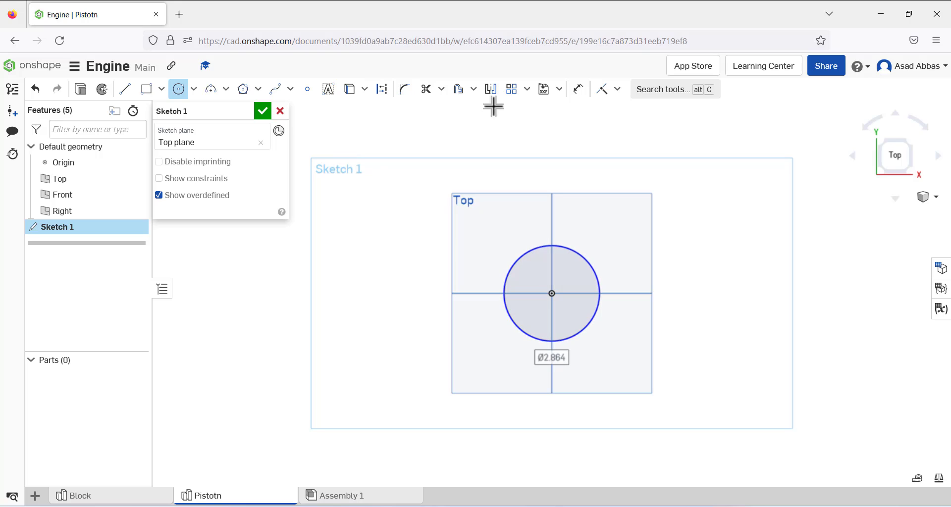
{"action": "left_click", "coordinate": [577, 89]}
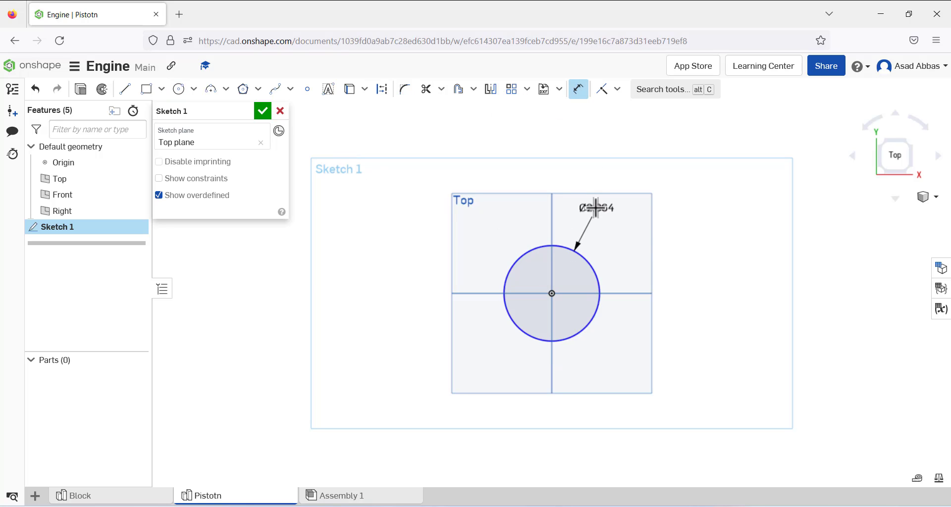
{"action": "left_click", "coordinate": [590, 209]}
{"action": "type", "text": "3"}
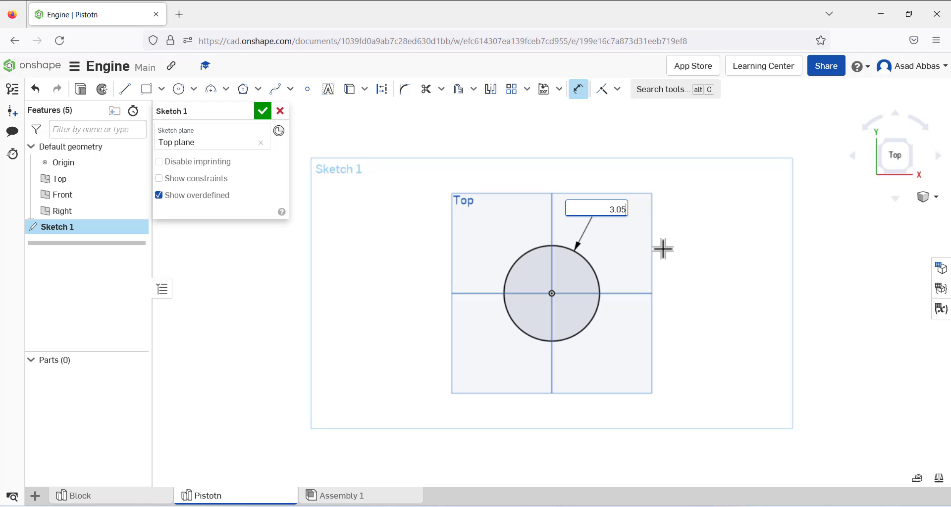
{"action": "type", "text": ".05"}
{"action": "key", "text": "Return"}
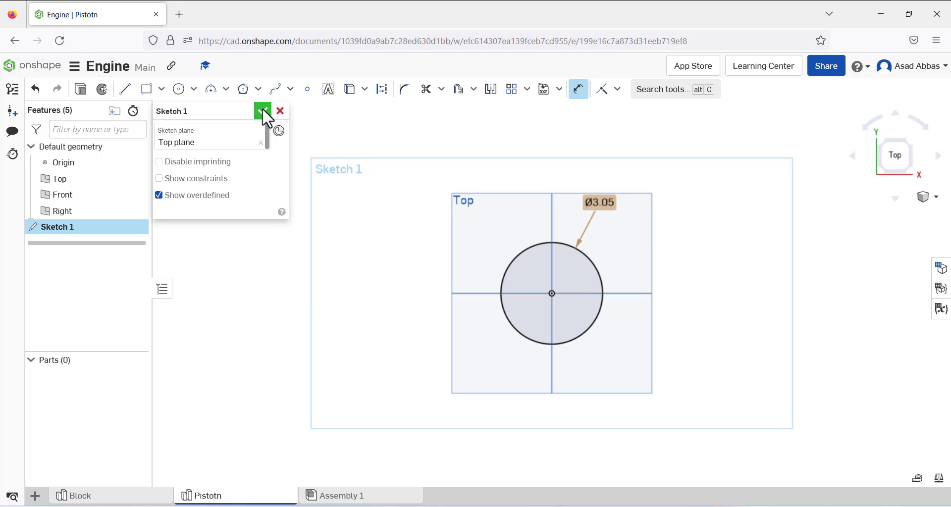
{"action": "left_click", "coordinate": [263, 111]}
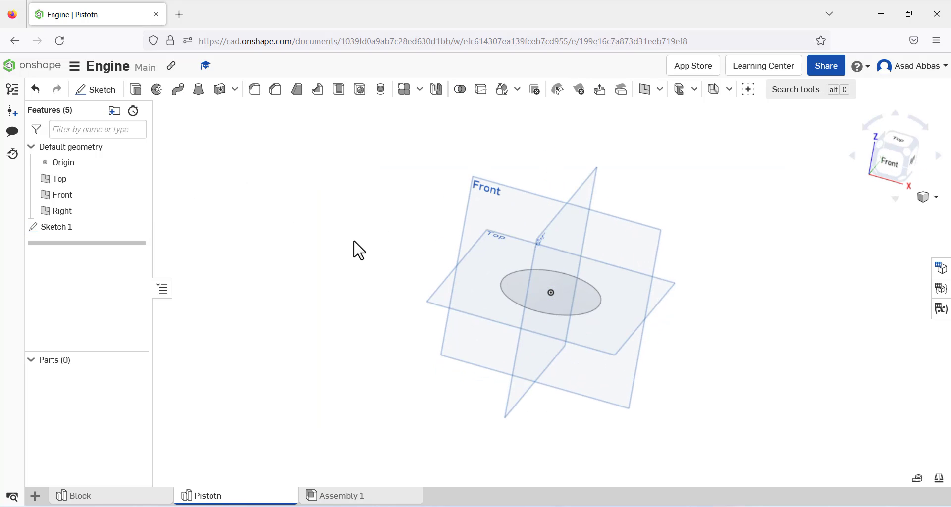
Step: Extrude the circle 2.5 in, flipped downward, into the cylindrical Part 1
{"action": "left_click", "coordinate": [135, 89]}
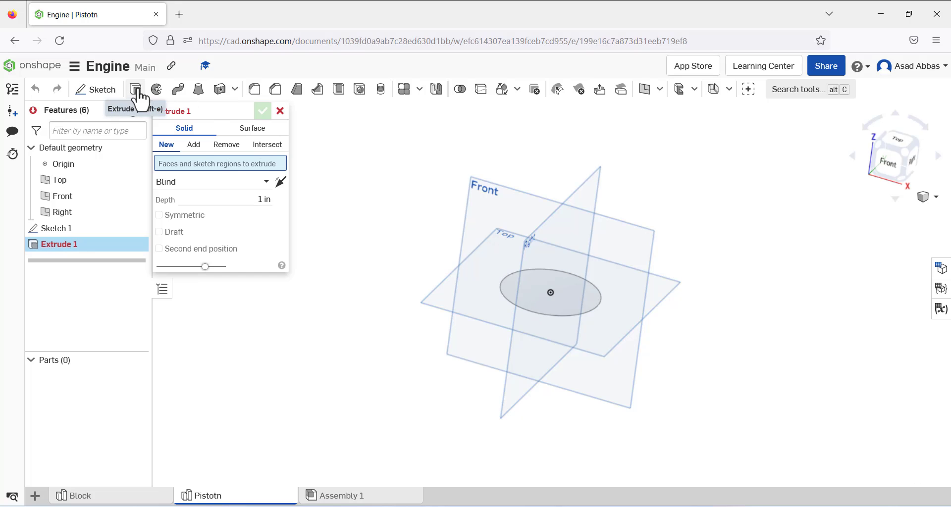
{"action": "left_click", "coordinate": [510, 291]}
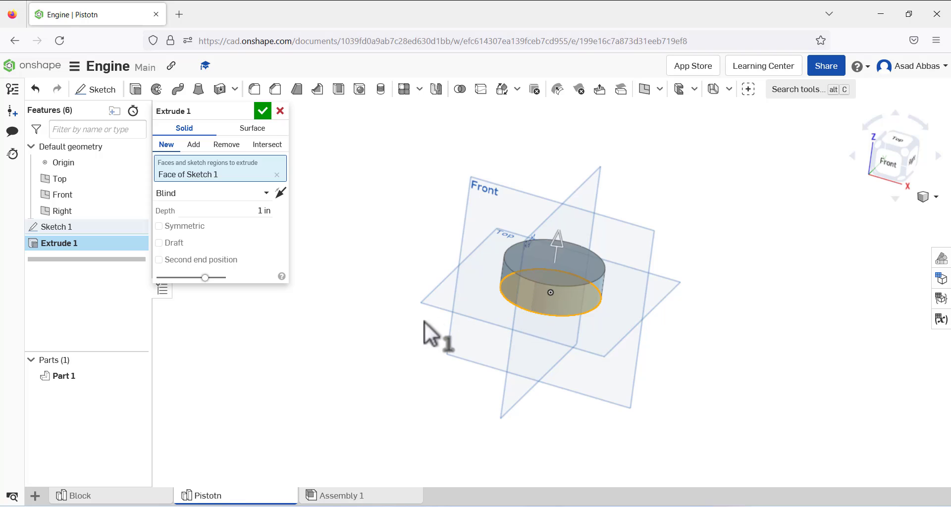
{"action": "left_click", "coordinate": [262, 209]}
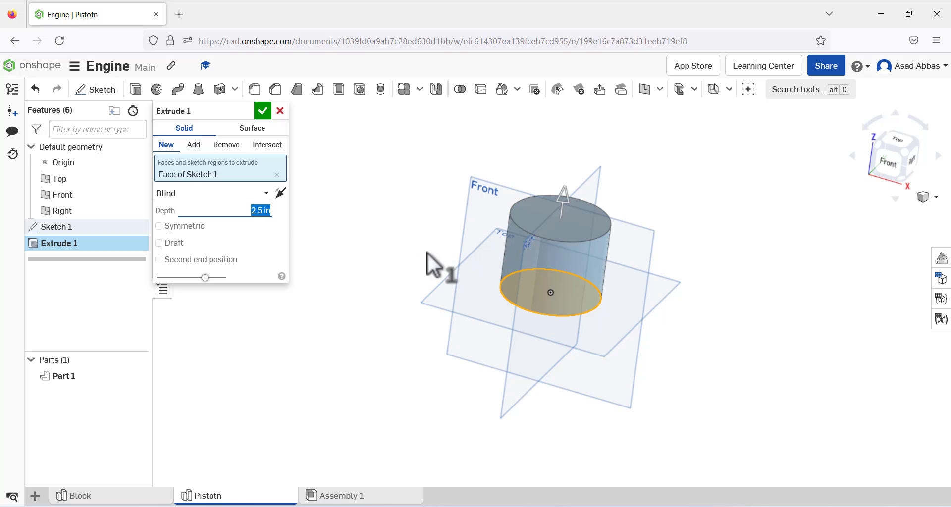
{"action": "right_click_drag", "start_coordinate": [427, 252], "coordinate": [406, 251]}
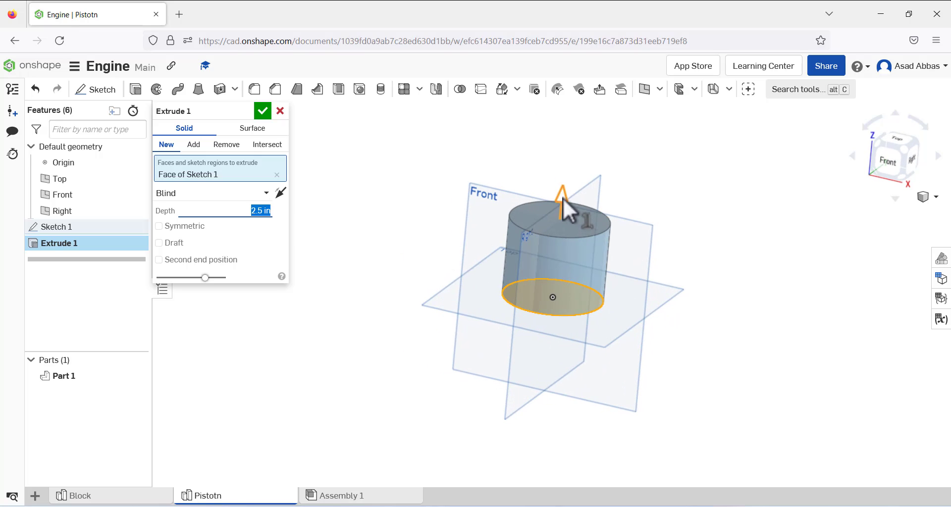
{"action": "left_click", "coordinate": [280, 194]}
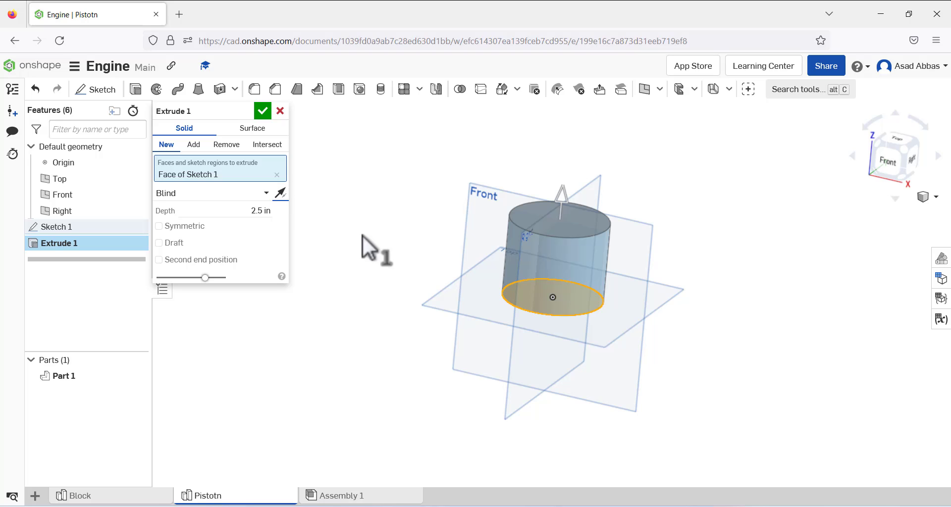
{"action": "left_click", "coordinate": [262, 111]}
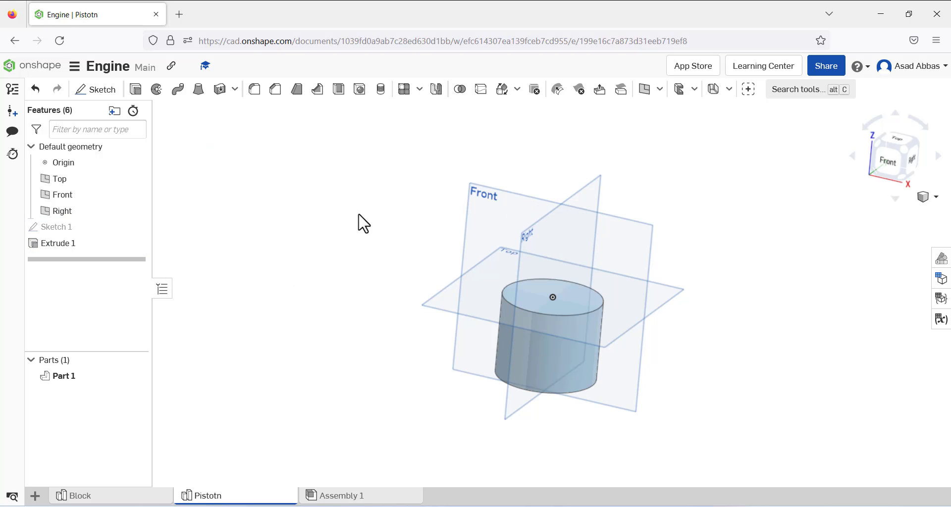
Step: Hide the Top, Front and Right planes and start a new sketch on the Front plane
{"action": "mouse_move", "coordinate": [387, 272]}
{"action": "right_mouse_down"}
{"action": "mouse_move", "coordinate": [358, 276]}
{"action": "mouse_move", "coordinate": [375, 269]}
{"action": "mouse_move", "coordinate": [389, 287]}
{"action": "mouse_move", "coordinate": [380, 272]}
{"action": "right_mouse_up"}
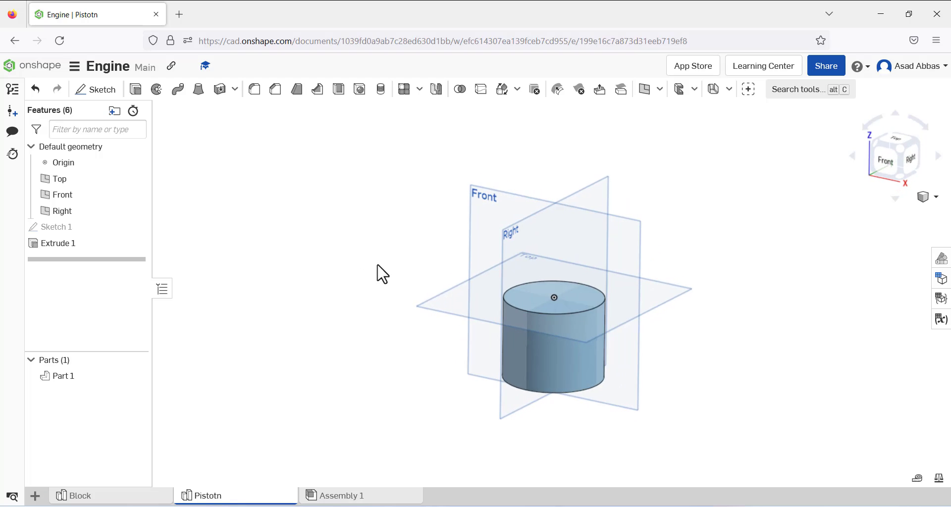
{"action": "left_click", "coordinate": [136, 179]}
{"action": "left_click", "coordinate": [136, 194]}
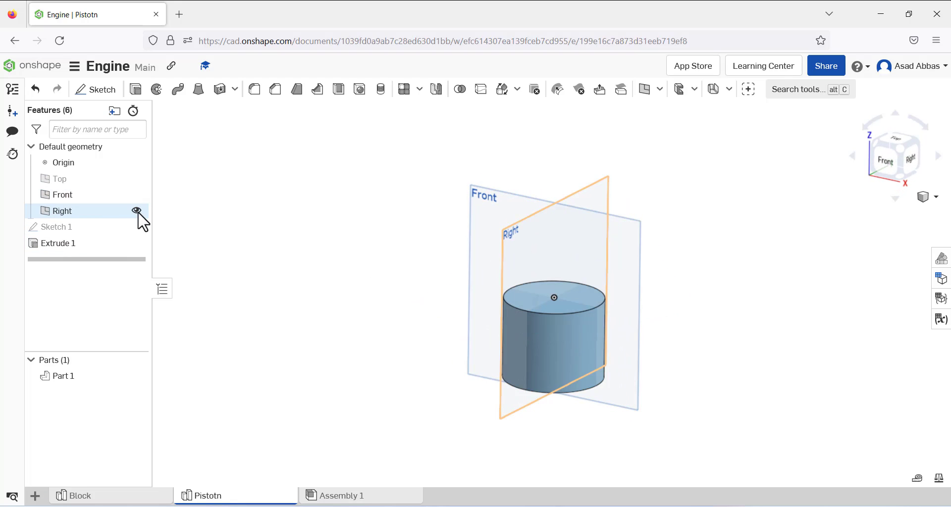
{"action": "left_click", "coordinate": [137, 211]}
{"action": "mouse_move", "coordinate": [435, 239]}
{"action": "right_mouse_down"}
{"action": "mouse_move", "coordinate": [444, 246]}
{"action": "mouse_move", "coordinate": [431, 263]}
{"action": "mouse_move", "coordinate": [428, 228]}
{"action": "right_mouse_up"}
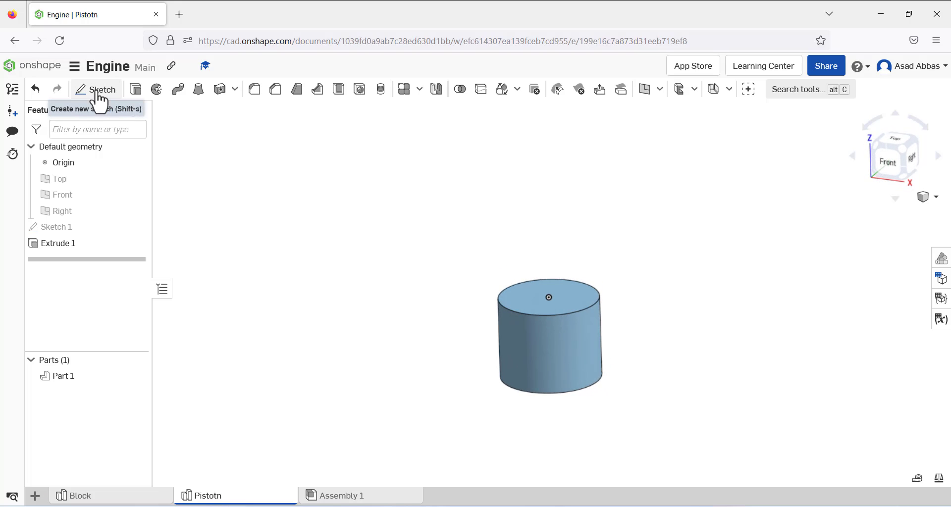
{"action": "left_click", "coordinate": [89, 198]}
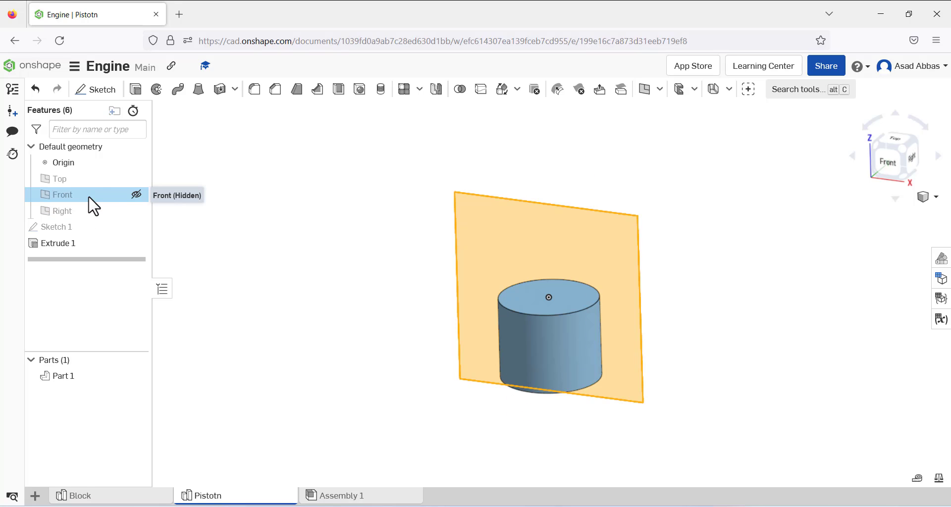
{"action": "left_click", "coordinate": [105, 94]}
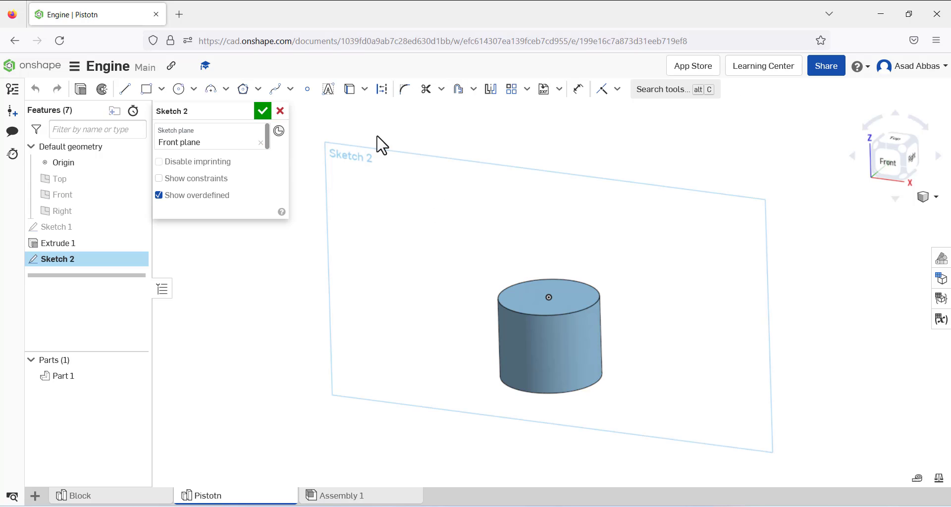
Step: Draw a small circle and make its centre coincident with the cylinder's bottom edge
{"action": "right_click", "coordinate": [413, 118]}
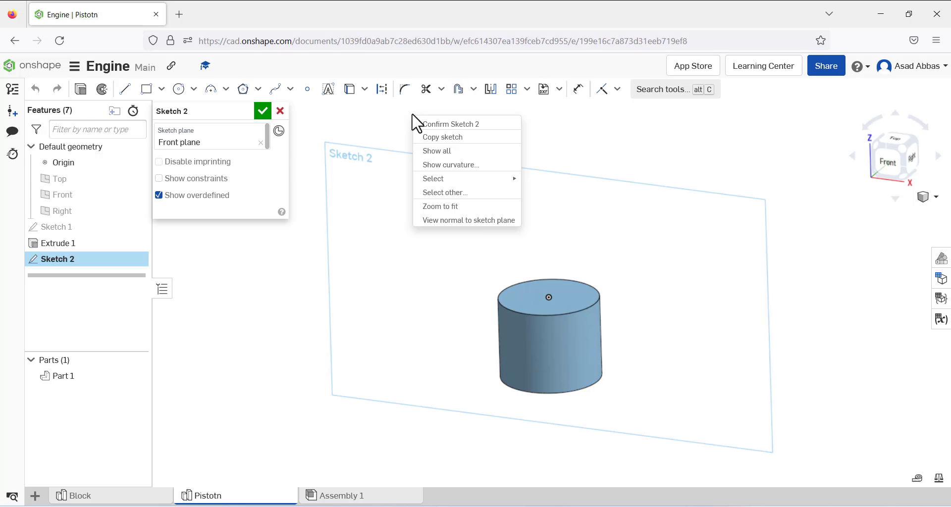
{"action": "left_click", "coordinate": [468, 220]}
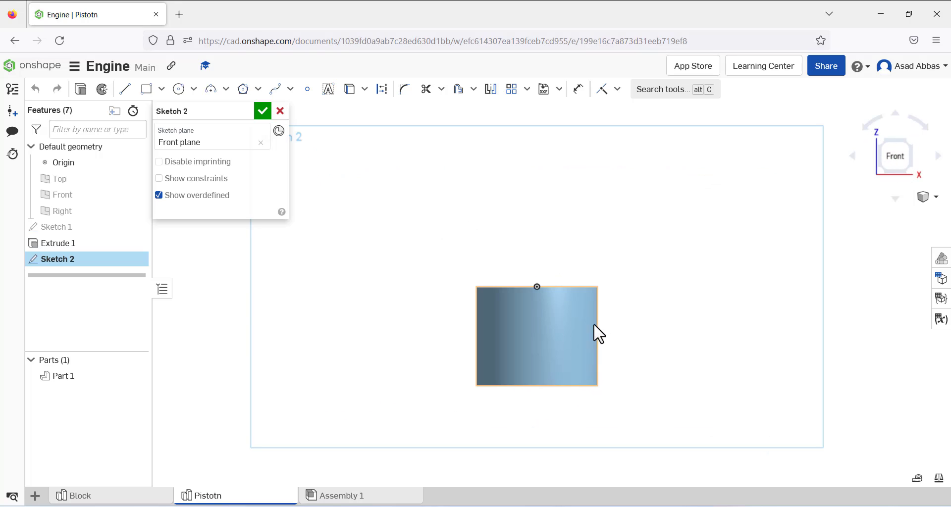
{"action": "scroll", "coordinate": [598, 387], "scroll_direction": "up", "scroll_amount": 3}
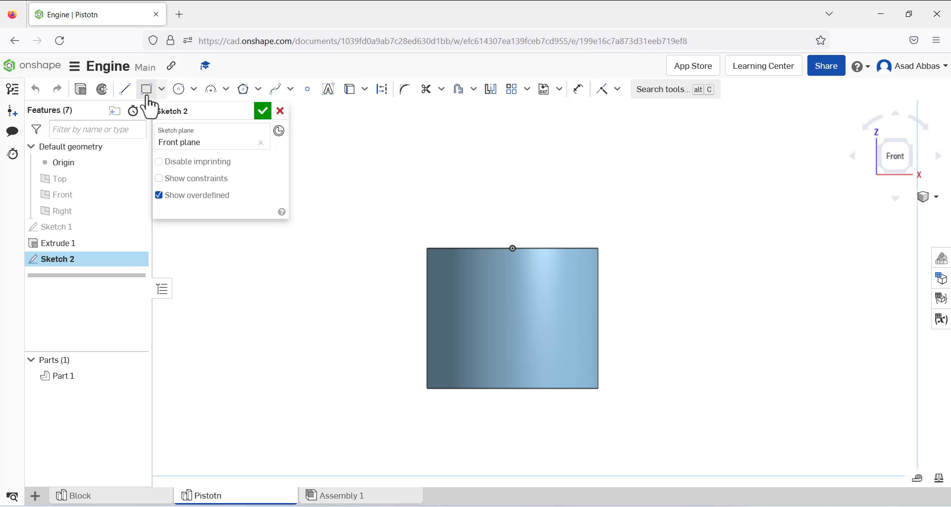
{"action": "left_click", "coordinate": [180, 89]}
{"action": "scroll", "coordinate": [530, 379], "scroll_direction": "up", "scroll_amount": 5}
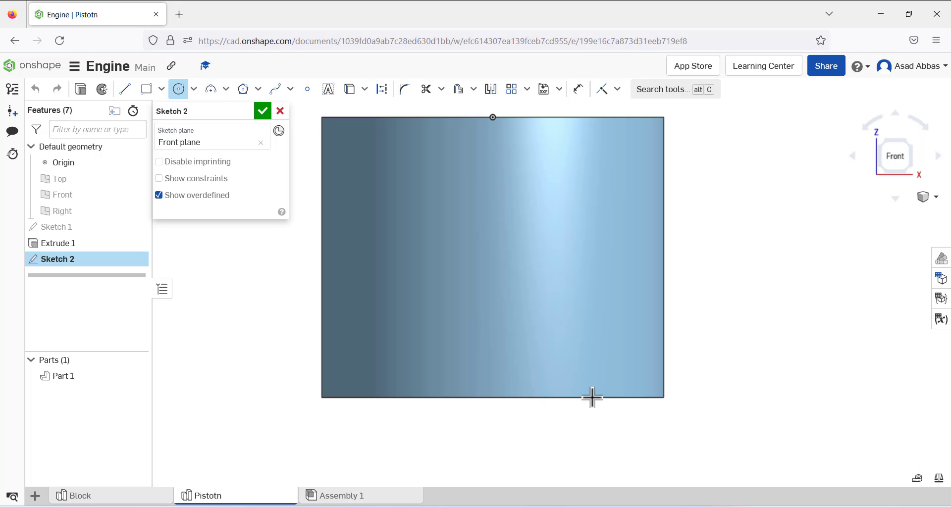
{"action": "left_click", "coordinate": [574, 375]}
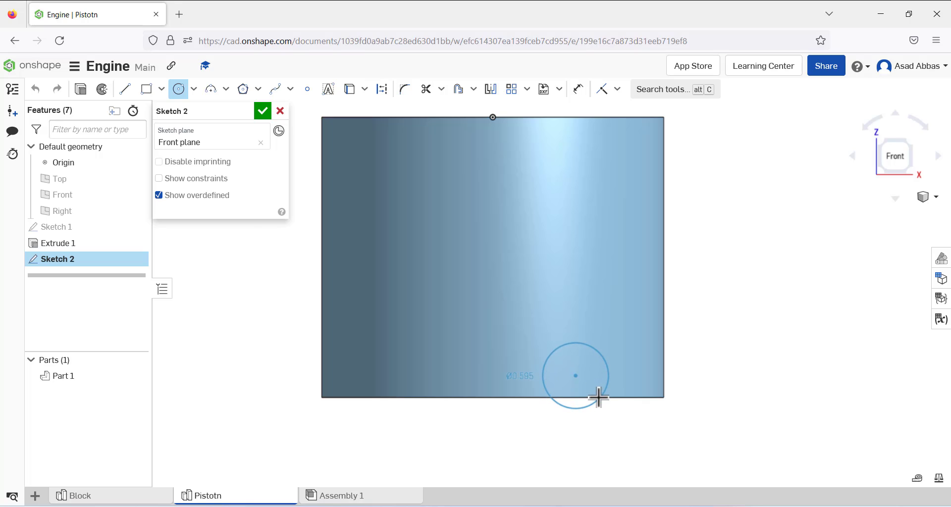
{"action": "left_click", "coordinate": [599, 397]}
{"action": "right_click", "coordinate": [554, 270]}
{"action": "left_click", "coordinate": [559, 277]}
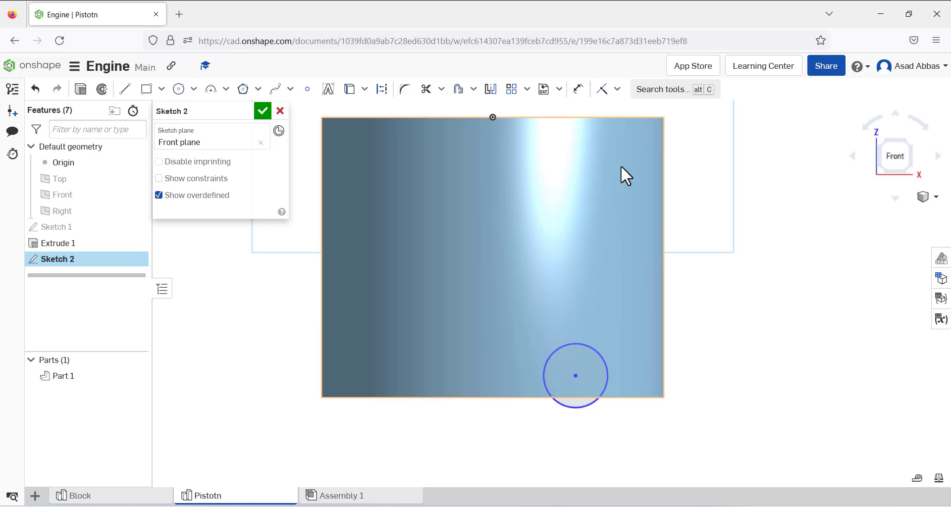
{"action": "left_click", "coordinate": [605, 92]}
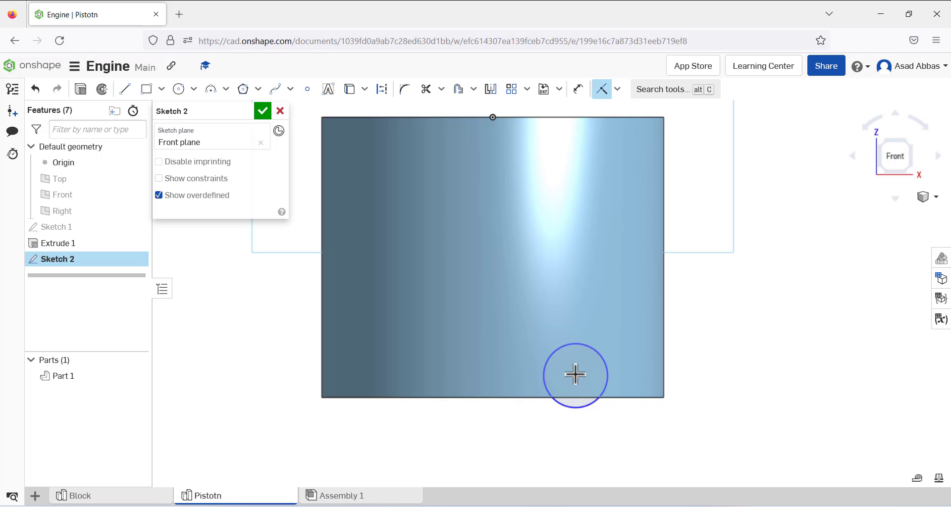
{"action": "left_click", "coordinate": [575, 376]}
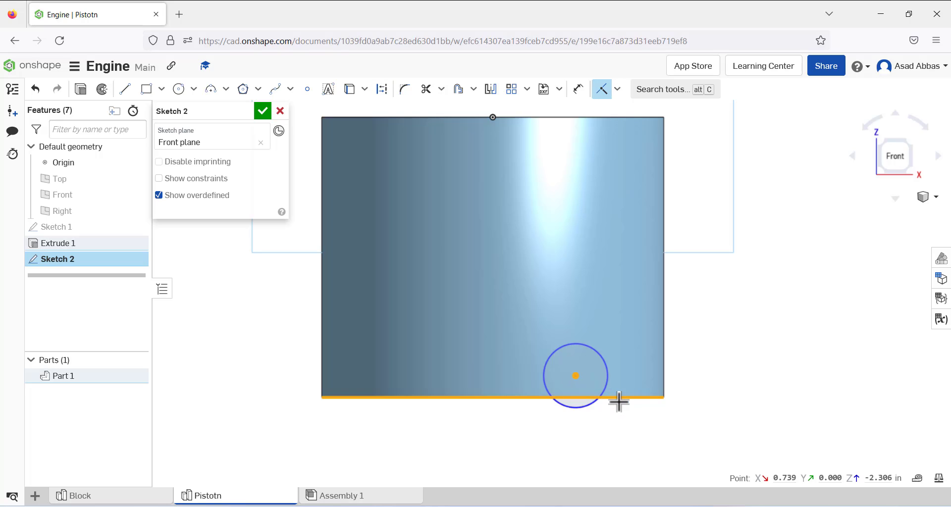
{"action": "left_click", "coordinate": [617, 398]}
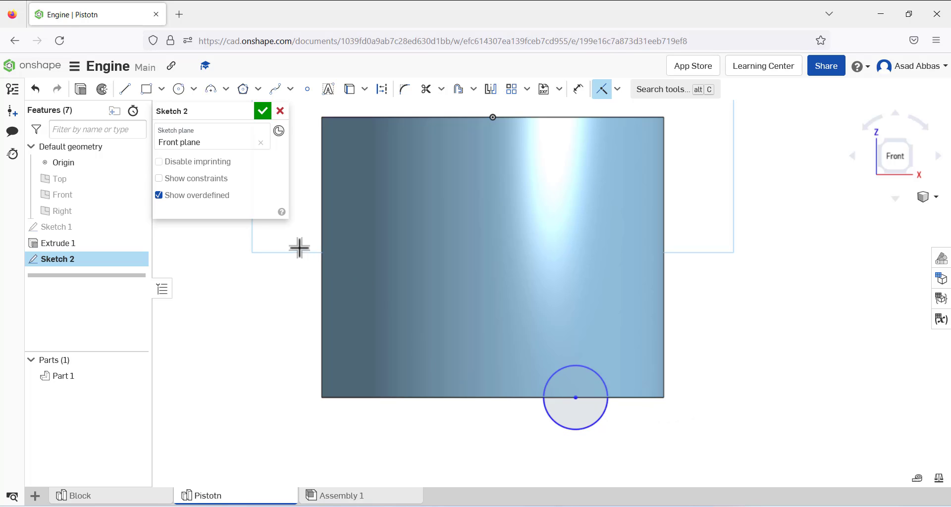
Step: Draw a vertical line from the top edge's midpoint down past the base
{"action": "left_click", "coordinate": [125, 89]}
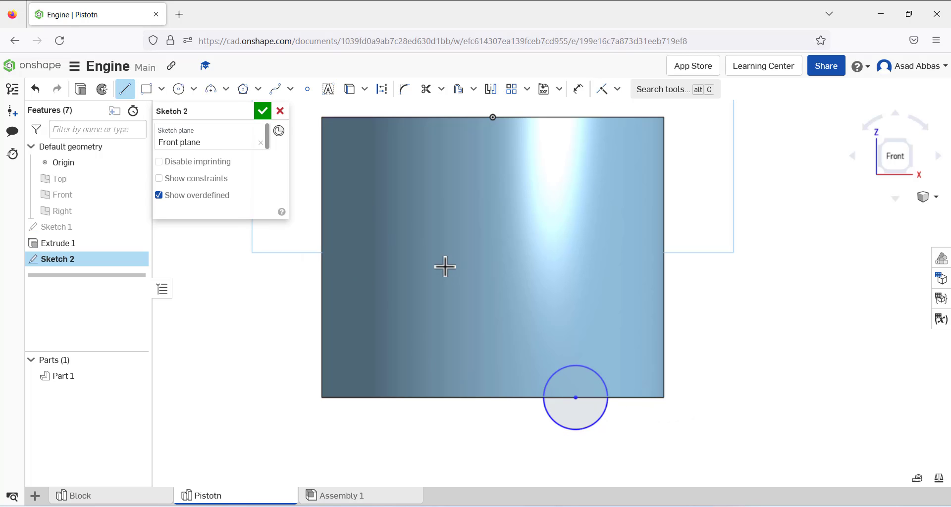
{"action": "left_click", "coordinate": [493, 117]}
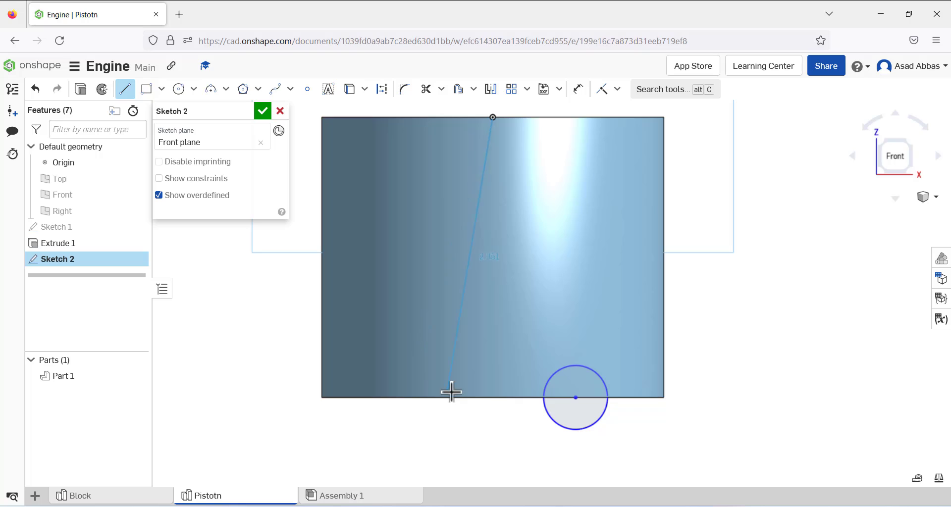
{"action": "left_click", "coordinate": [492, 428]}
{"action": "right_click", "coordinate": [429, 412]}
{"action": "left_click", "coordinate": [453, 325]}
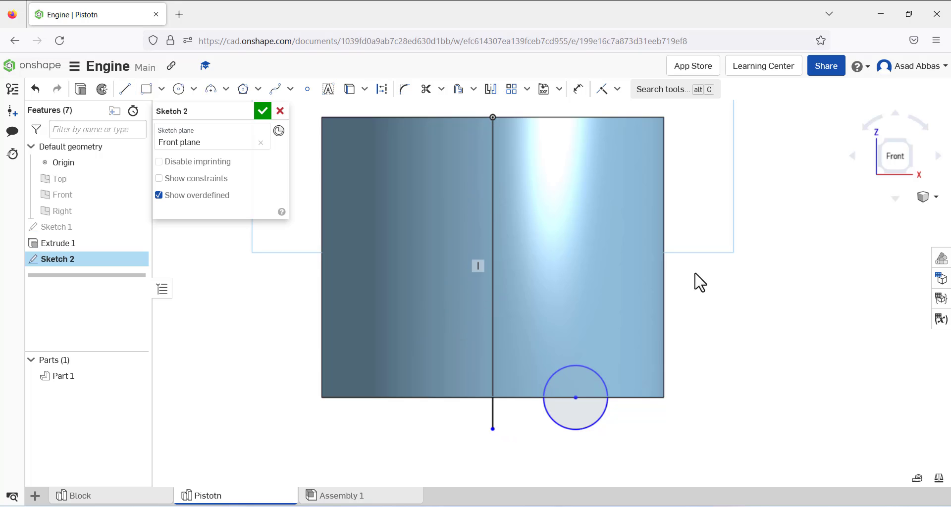
{"action": "left_click", "coordinate": [492, 281]}
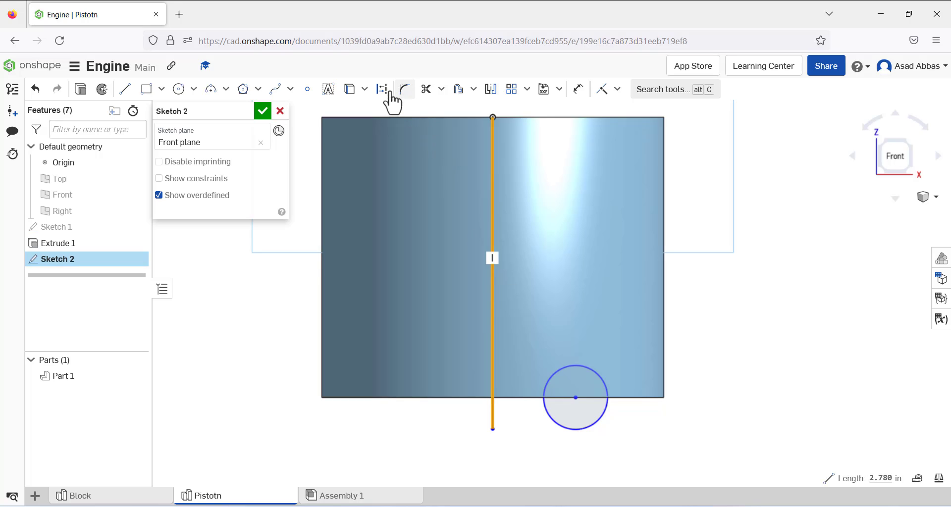
Step: Convert the vertical line into a construction centreline
{"action": "left_click", "coordinate": [384, 91]}
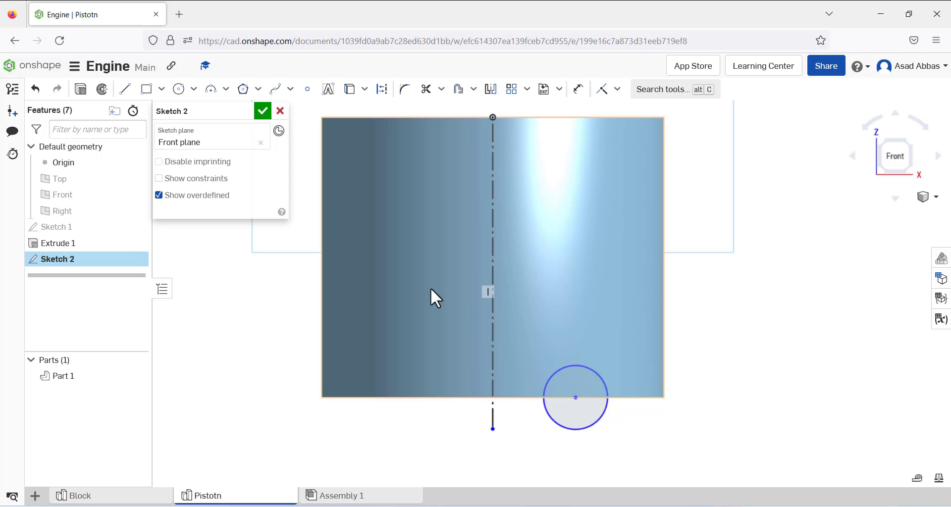
{"action": "left_click", "coordinate": [124, 89]}
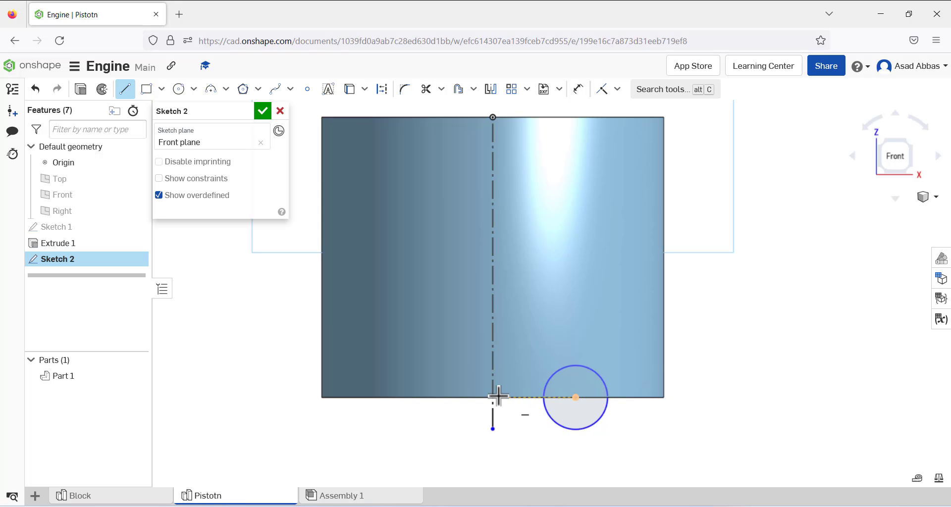
{"action": "left_click", "coordinate": [632, 397]}
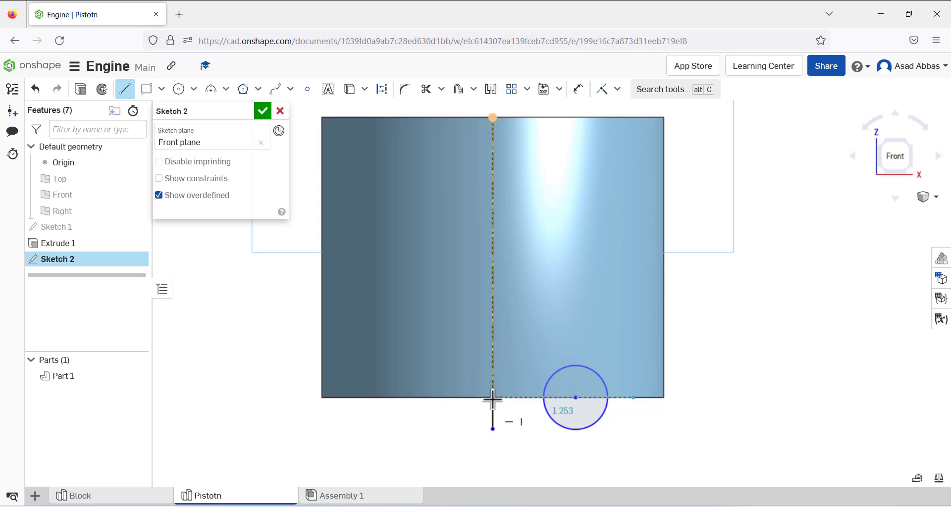
{"action": "right_click", "coordinate": [521, 412]}
{"action": "left_click", "coordinate": [541, 313]}
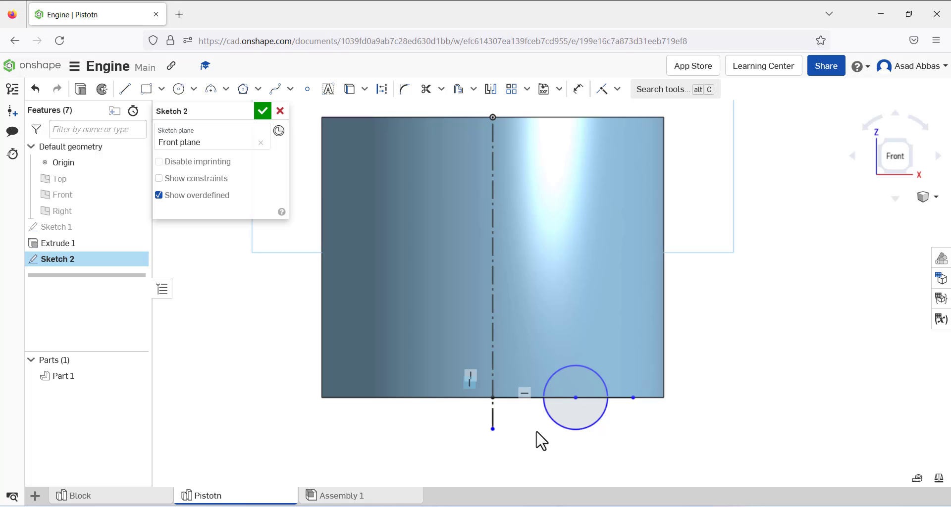
Step: Draw a horizontal line from the circle's top to the centreline and finish Sketch 2
{"action": "left_click", "coordinate": [119, 92]}
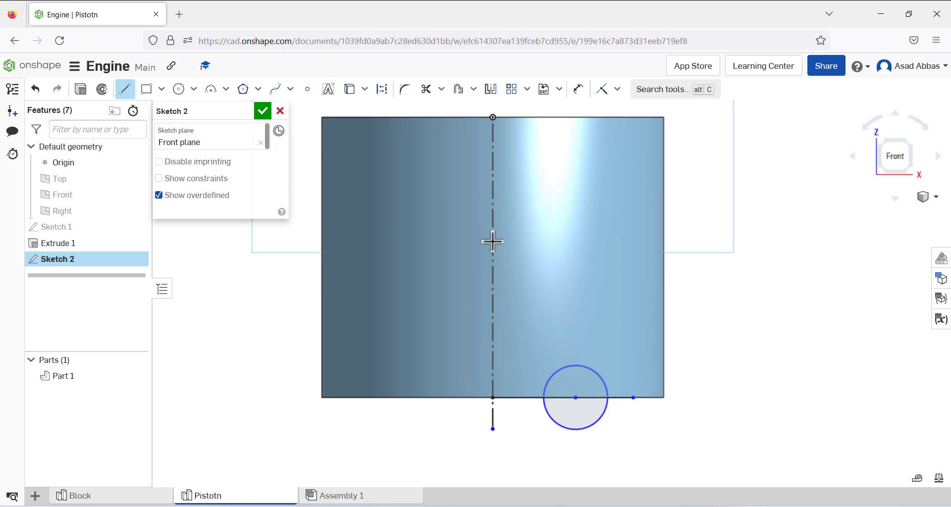
{"action": "left_click", "coordinate": [575, 365]}
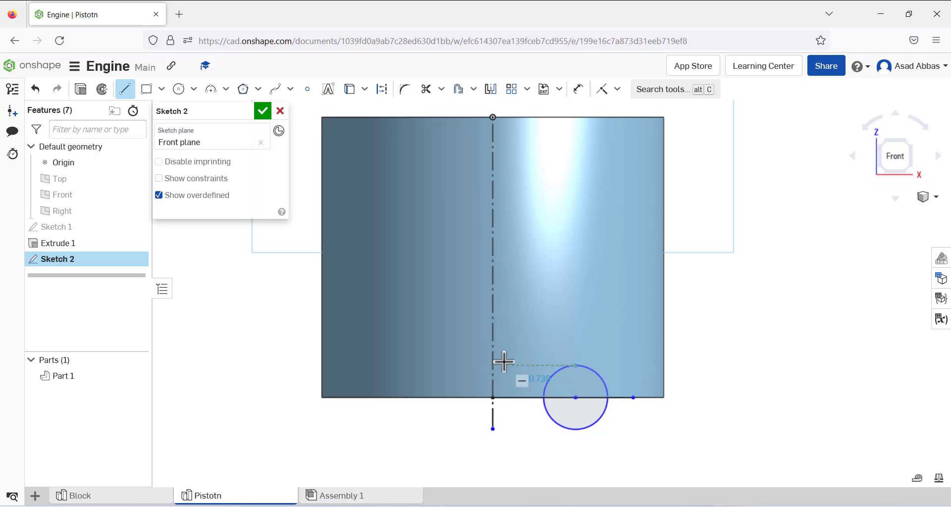
{"action": "left_click", "coordinate": [492, 365]}
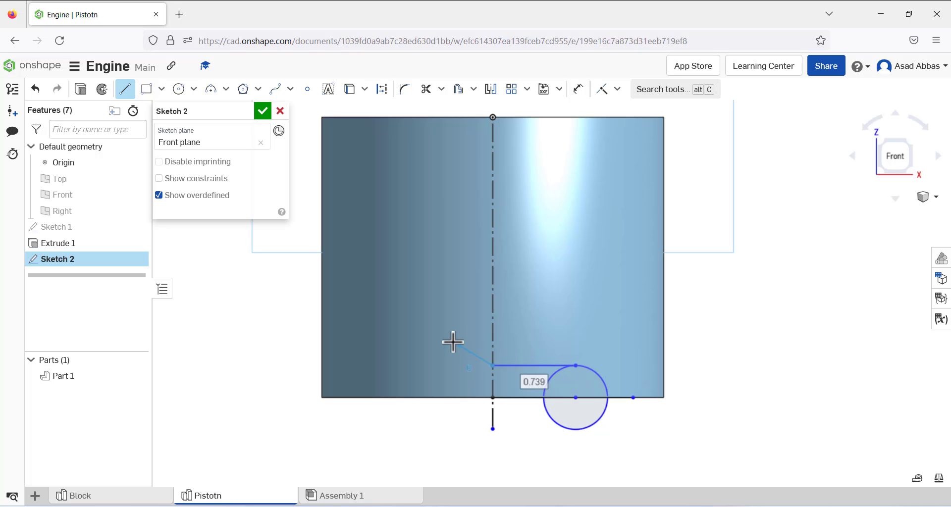
{"action": "right_click", "coordinate": [455, 347]}
{"action": "left_click", "coordinate": [493, 173]}
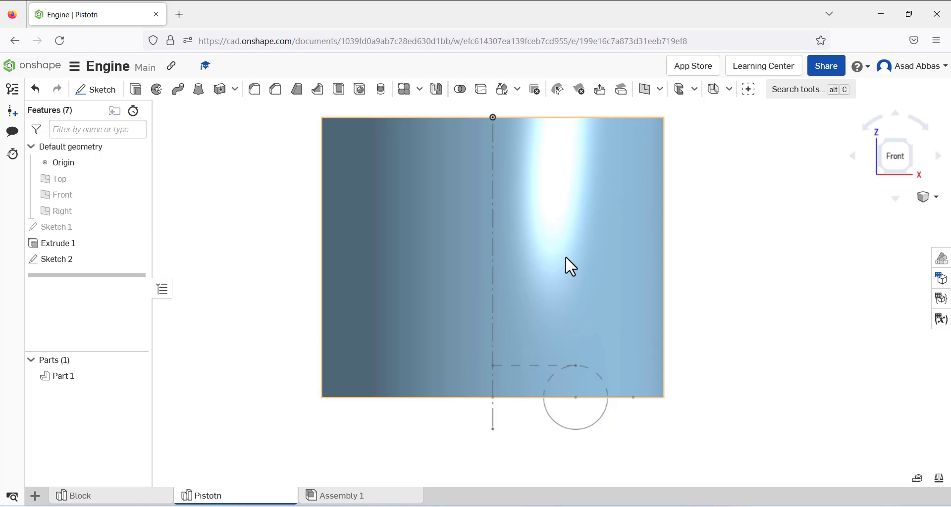
Step: Reopen Sketch 2 and trim the base segment, the circle's lower half and its upper-left arc
{"action": "right_click", "coordinate": [69, 262]}
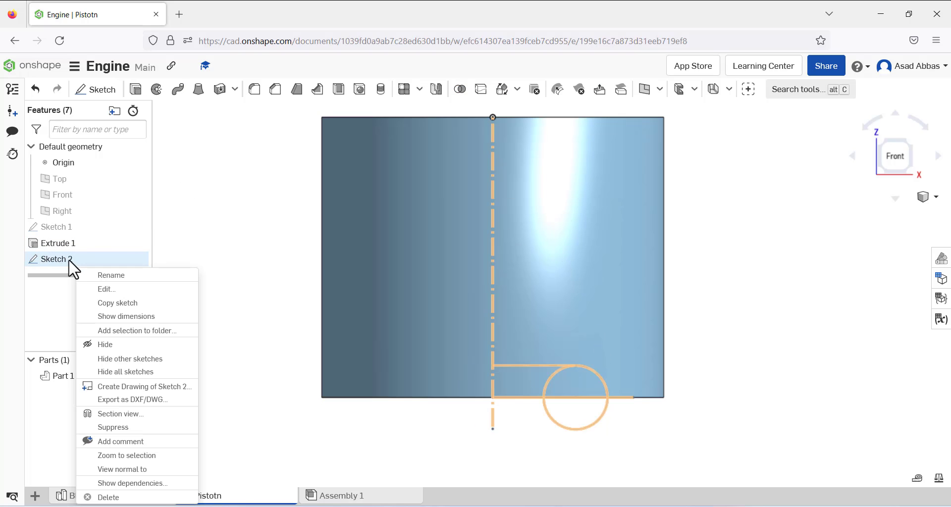
{"action": "left_click", "coordinate": [105, 290]}
{"action": "scroll", "coordinate": [587, 406], "scroll_direction": "up", "scroll_amount": 1}
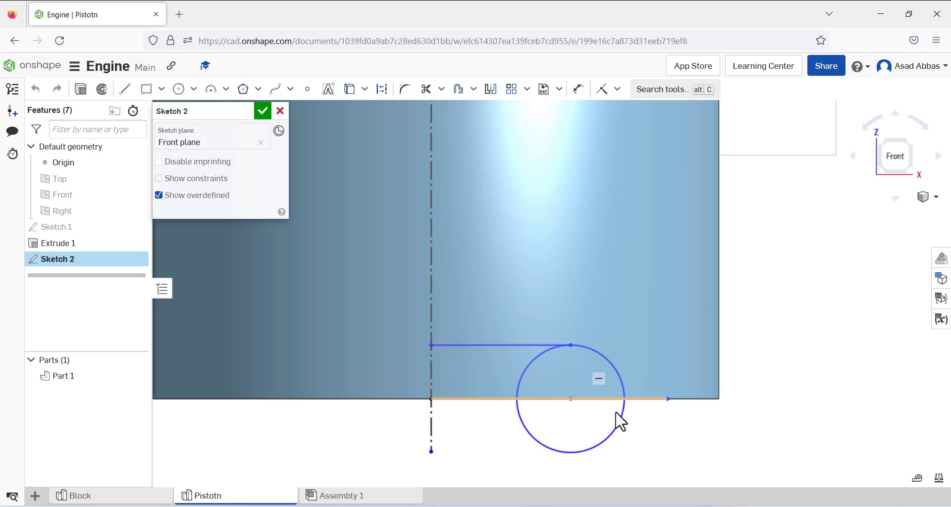
{"action": "left_click", "coordinate": [425, 90]}
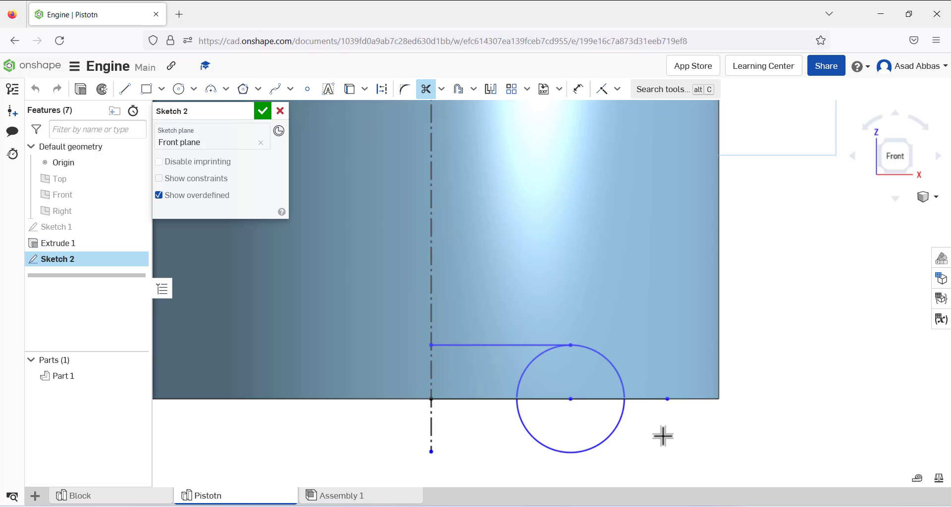
{"action": "left_click", "coordinate": [649, 399]}
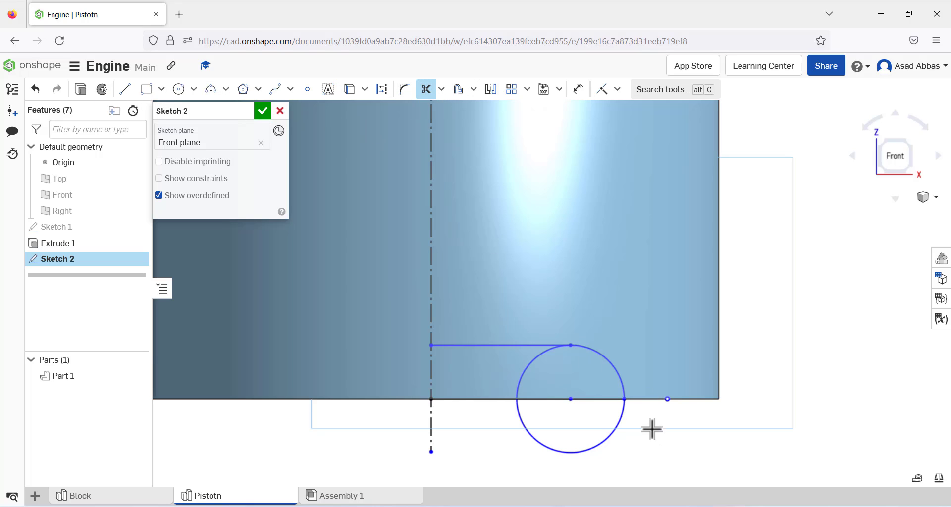
{"action": "left_click", "coordinate": [601, 443]}
{"action": "left_click", "coordinate": [515, 382]}
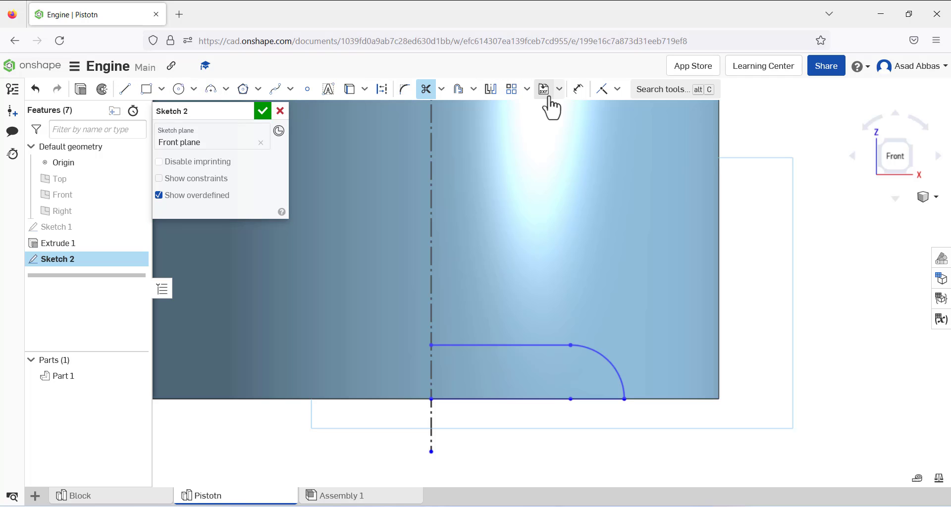
{"action": "left_click", "coordinate": [578, 89]}
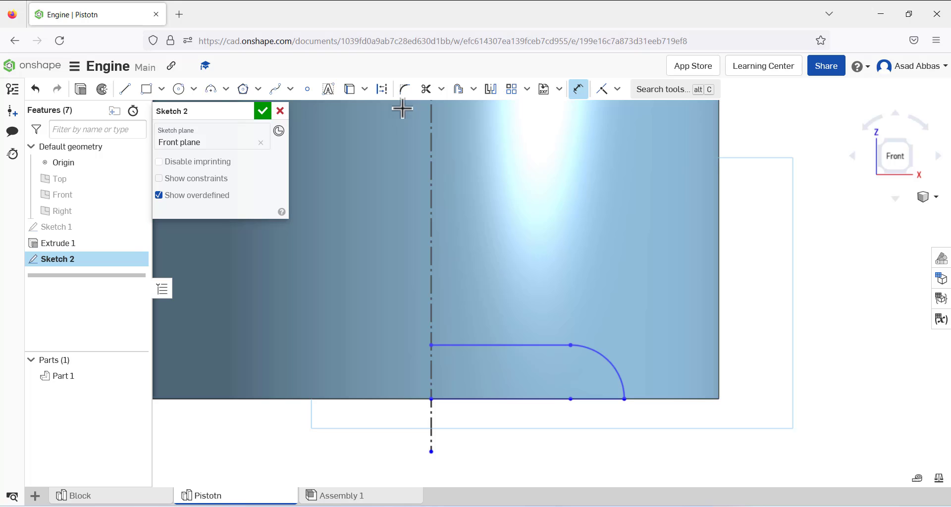
Step: Make the part's right edge construction geometry and project the bottom edge into the sketch
{"action": "left_click", "coordinate": [349, 90]}
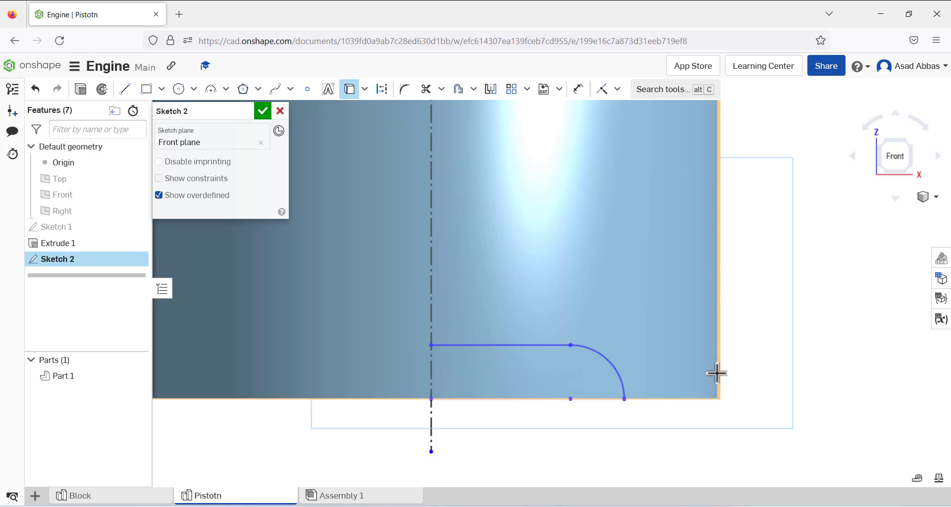
{"action": "right_click", "coordinate": [810, 293]}
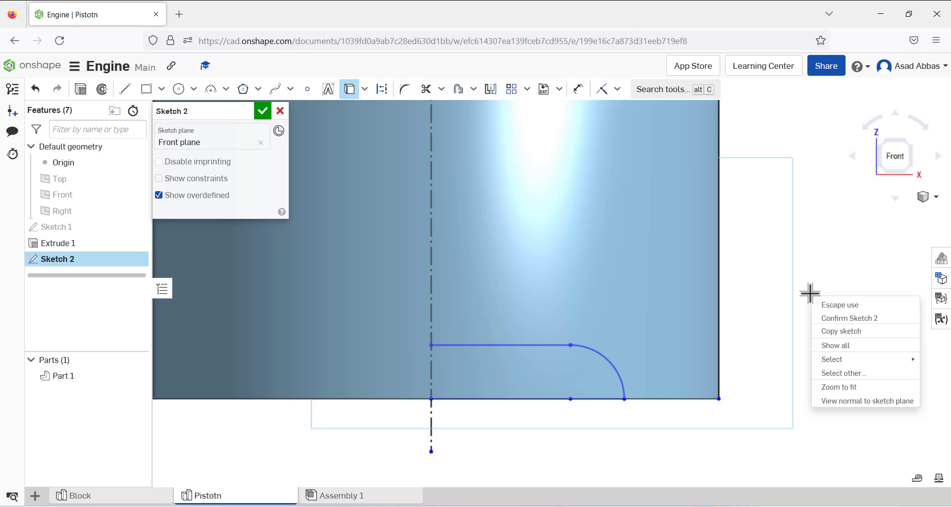
{"action": "left_click", "coordinate": [825, 305]}
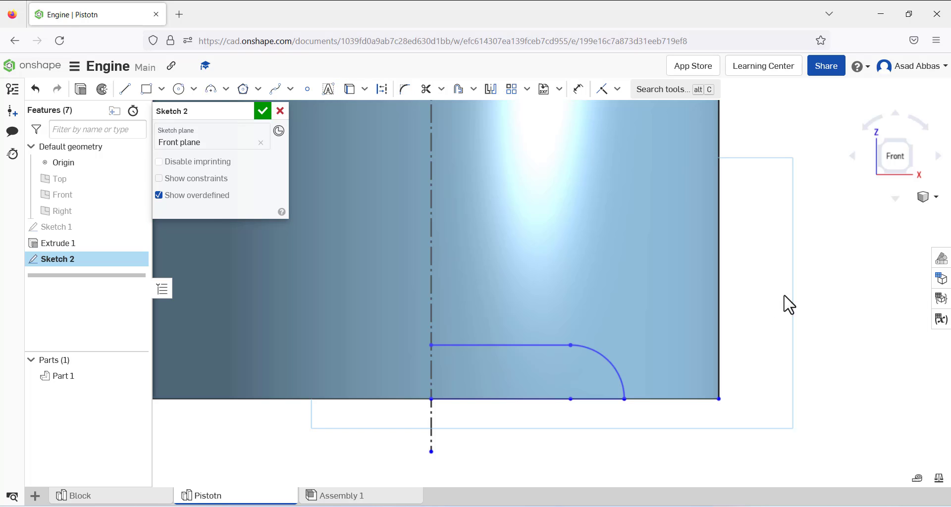
{"action": "left_click", "coordinate": [721, 300]}
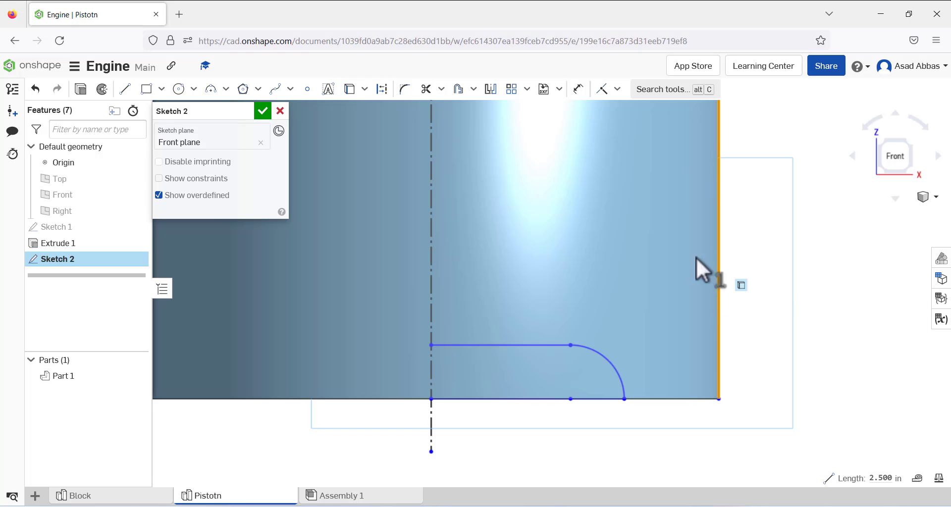
{"action": "left_click", "coordinate": [382, 90]}
{"action": "left_click", "coordinate": [761, 337]}
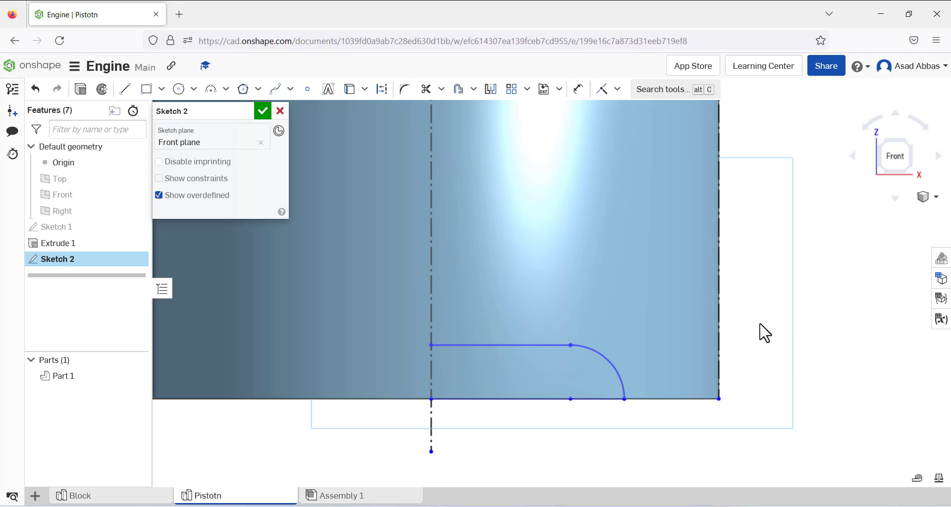
{"action": "left_click", "coordinate": [578, 89]}
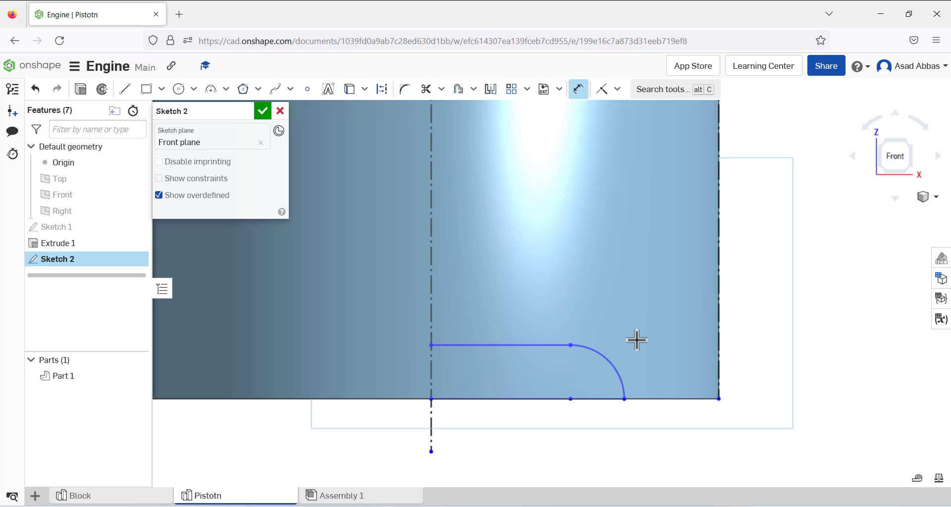
{"action": "left_click", "coordinate": [700, 399]}
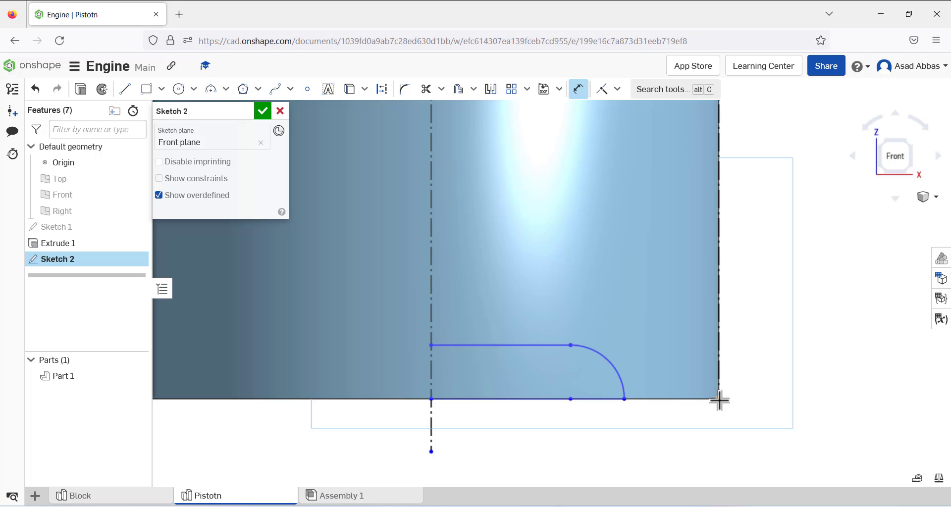
Step: Dimension the arc's end 0.25 in from the part's corner
{"action": "key", "text": "d"}
{"action": "left_click", "coordinate": [626, 399]}
{"action": "left_click", "coordinate": [669, 427]}
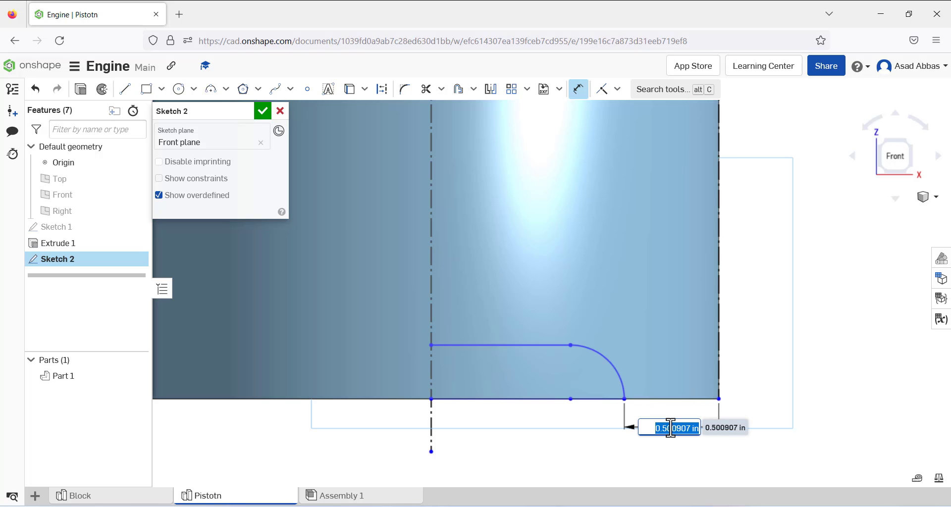
{"action": "type", "text": "0.25"}
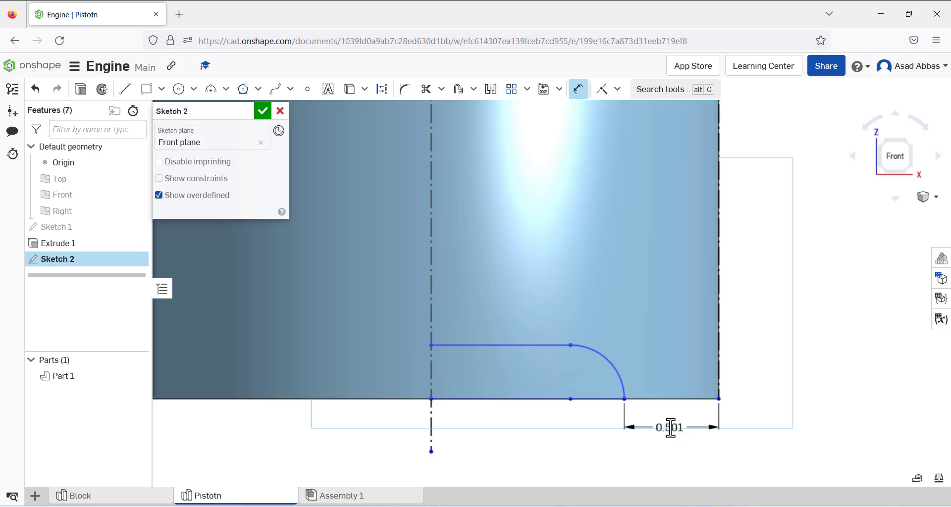
{"action": "key", "text": "Return"}
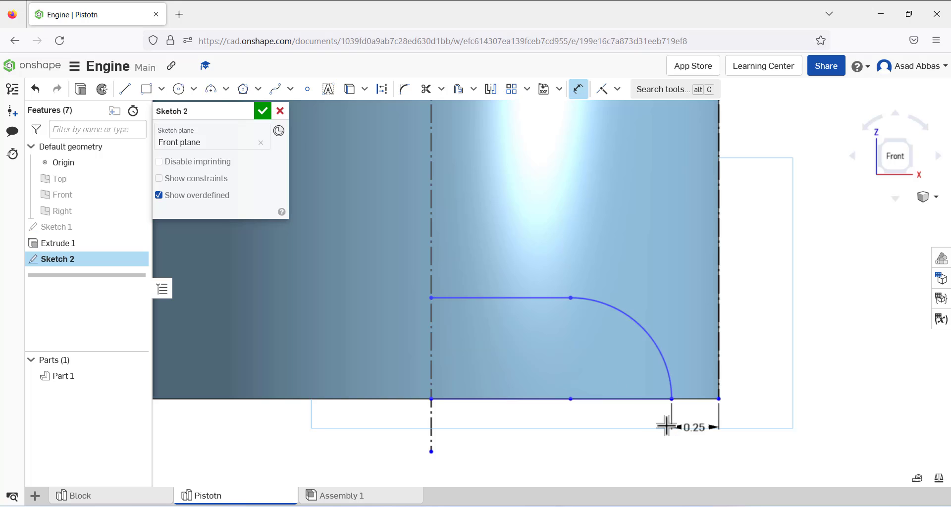
Step: Set the top line 0.5 above the bottom line and the arc radius to 0.5
{"action": "left_click", "coordinate": [525, 299]}
{"action": "left_click", "coordinate": [528, 399]}
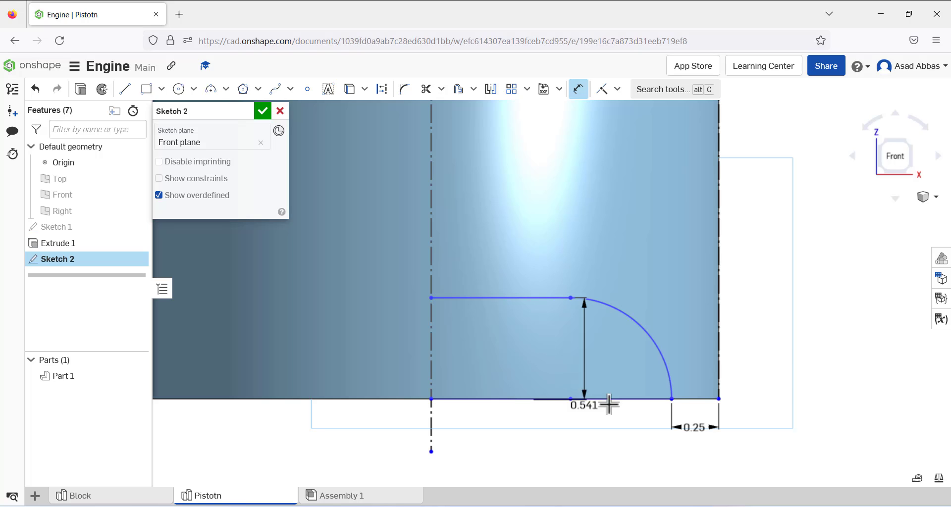
{"action": "left_click", "coordinate": [782, 342]}
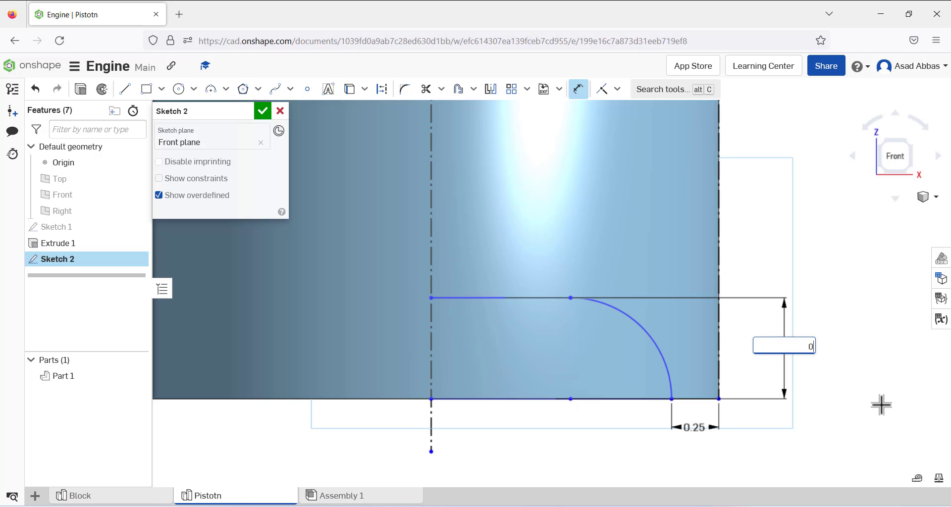
{"action": "type", "text": "0.5"}
{"action": "key", "text": "Return"}
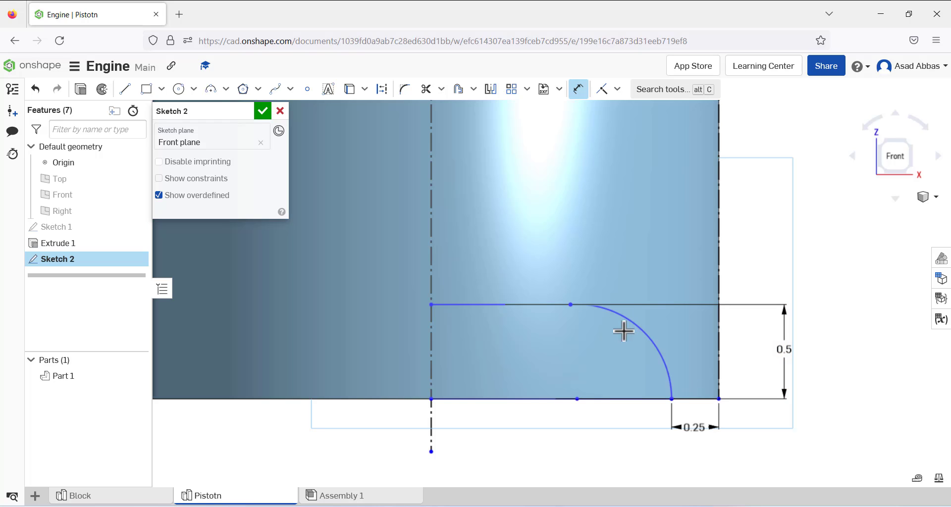
{"action": "left_click", "coordinate": [644, 328]}
{"action": "left_click", "coordinate": [609, 343]}
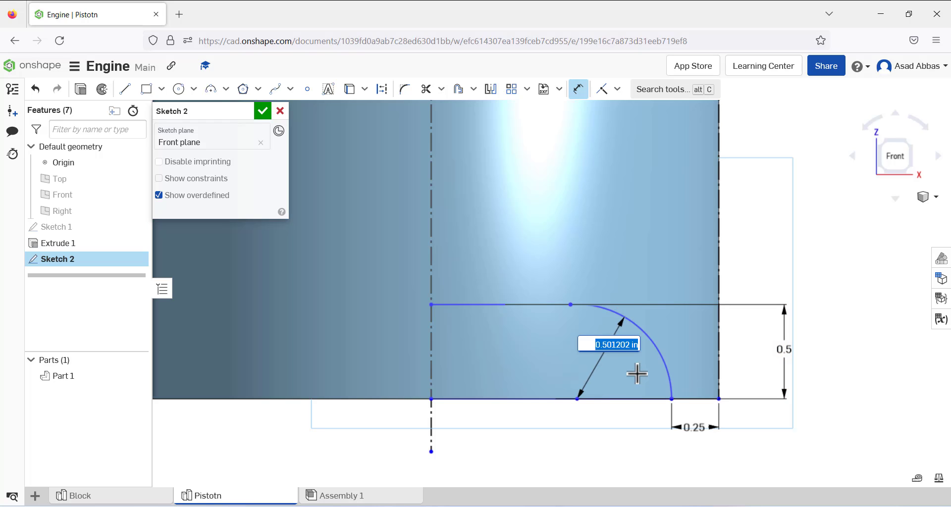
{"action": "type", "text": "0.5"}
{"action": "key", "text": "Return"}
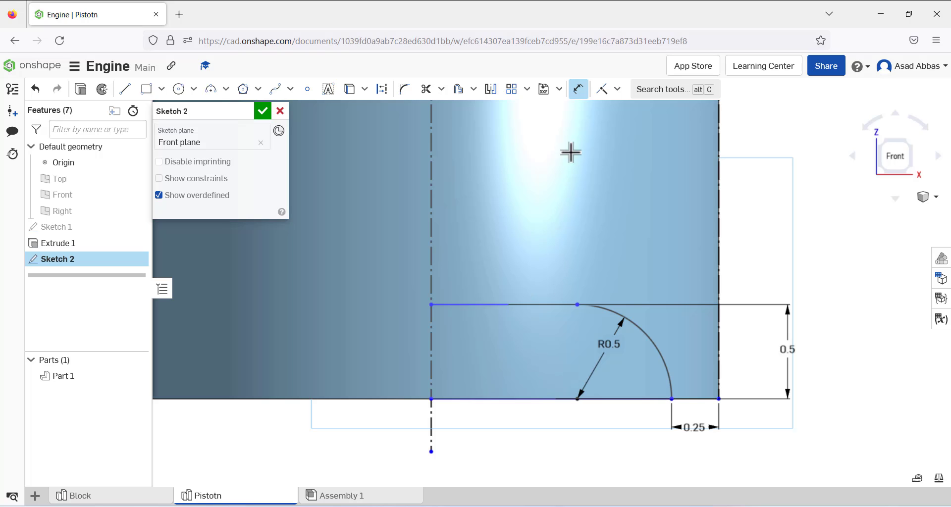
Step: Make the arc tangent to the top horizontal line
{"action": "left_click", "coordinate": [617, 89]}
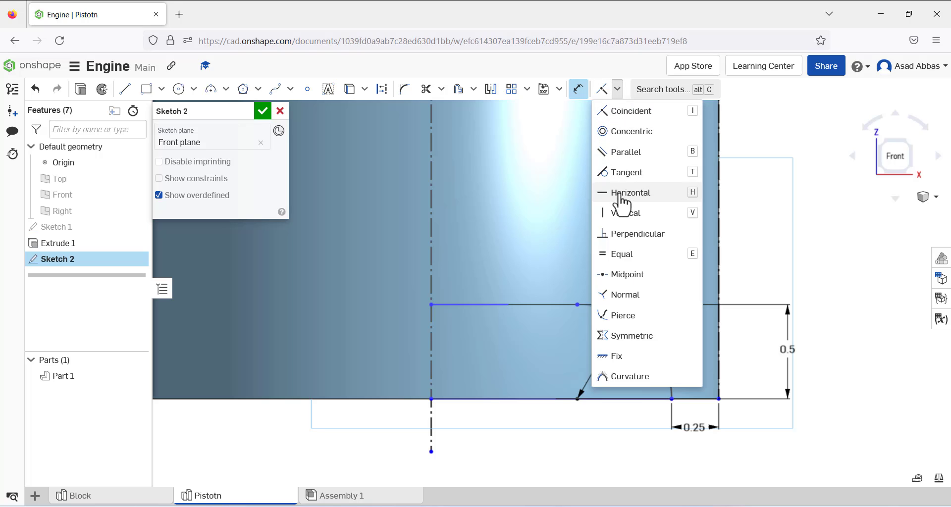
{"action": "left_click", "coordinate": [625, 172]}
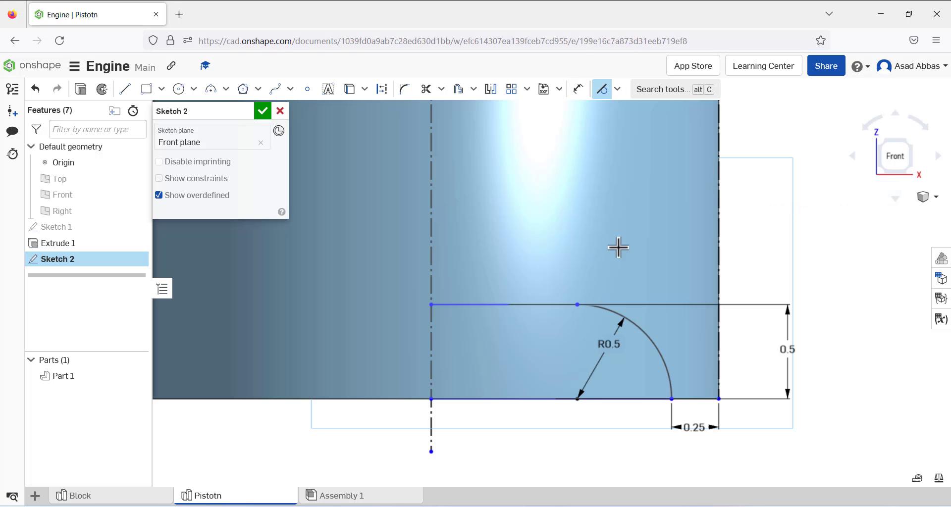
{"action": "left_click", "coordinate": [595, 308]}
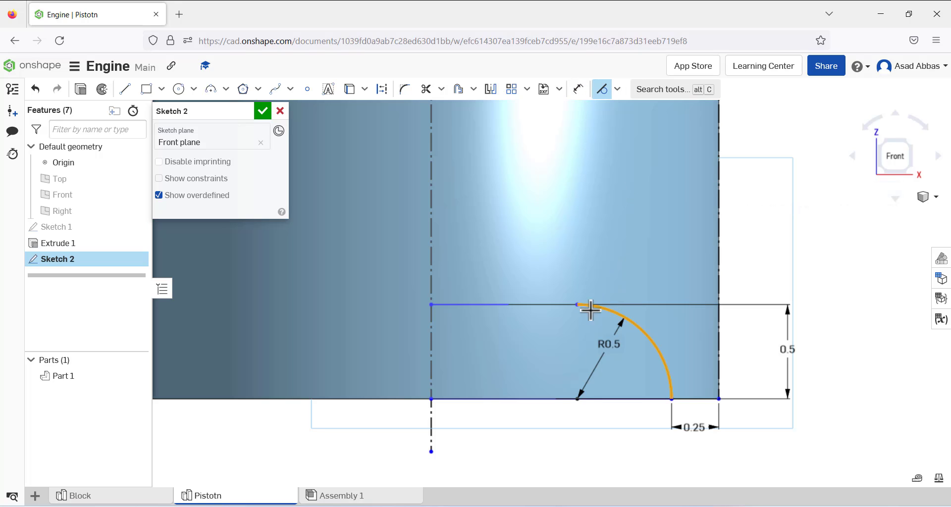
{"action": "left_click", "coordinate": [538, 308]}
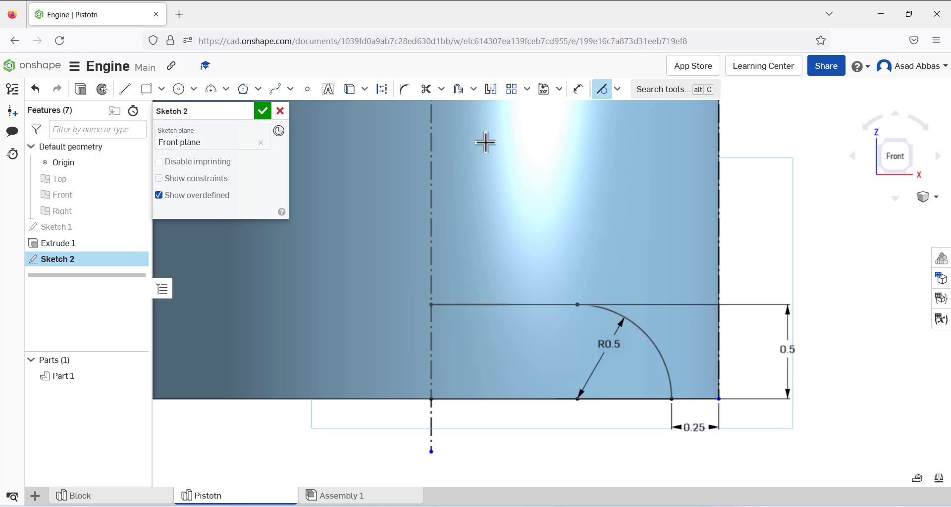
Step: Mirror the top line and R0.5 arc across the centreline, then finish Sketch 2
{"action": "left_click", "coordinate": [491, 91]}
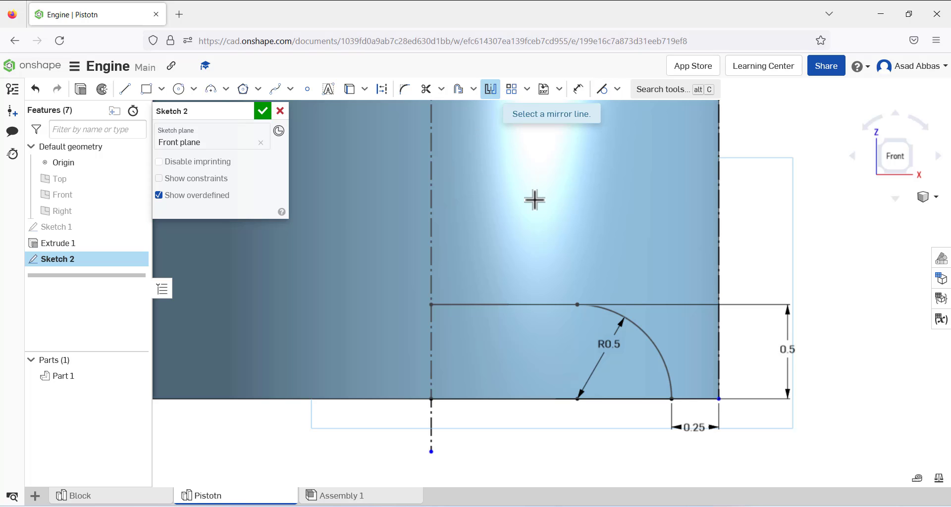
{"action": "left_click", "coordinate": [431, 319]}
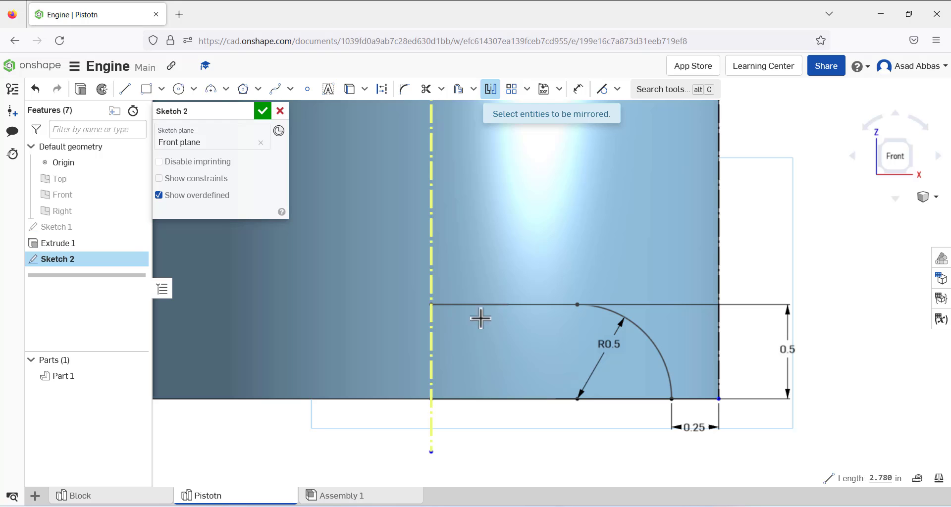
{"action": "left_click", "coordinate": [520, 304]}
{"action": "left_click", "coordinate": [611, 309]}
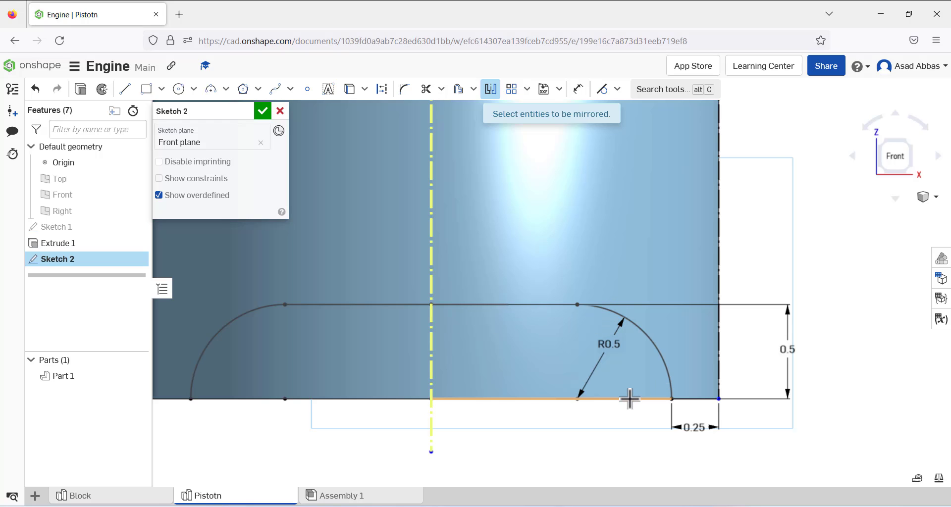
{"action": "scroll", "coordinate": [558, 445], "scroll_direction": "down", "scroll_amount": 2}
{"action": "scroll", "coordinate": [557, 445], "scroll_direction": "down", "scroll_amount": 1}
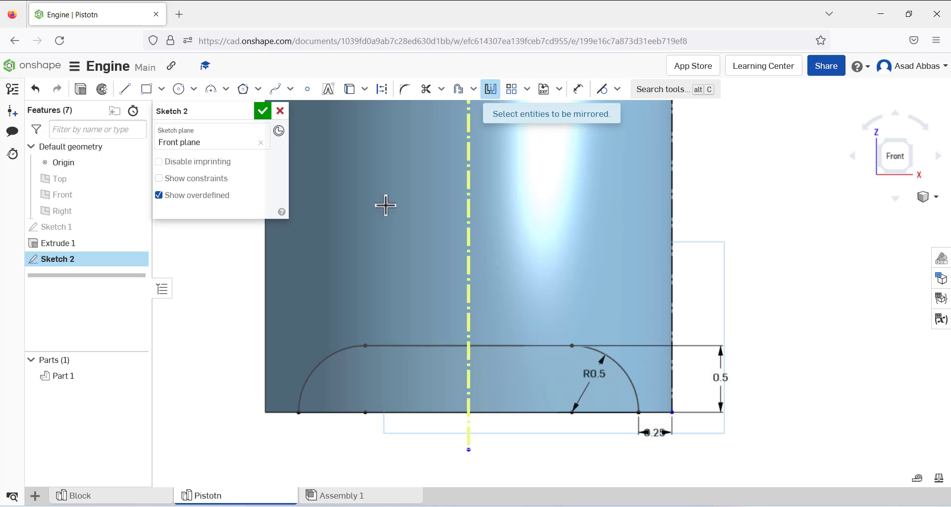
{"action": "left_click", "coordinate": [262, 112]}
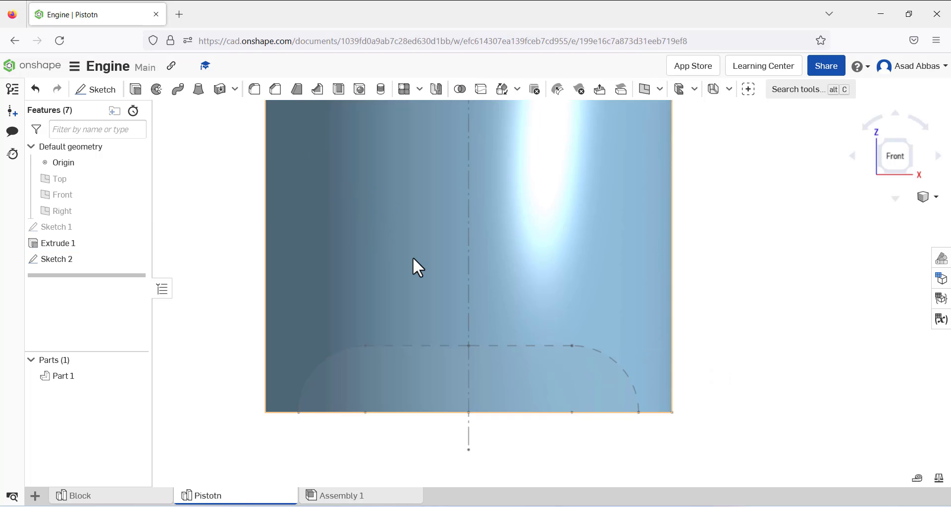
Step: Cut the Sketch 2 profile through all of Part 1, symmetric in both directions, as Extrude 2
{"action": "mouse_move", "coordinate": [412, 257]}
{"action": "right_mouse_down"}
{"action": "mouse_move", "coordinate": [334, 282]}
{"action": "mouse_move", "coordinate": [313, 251]}
{"action": "mouse_move", "coordinate": [313, 269]}
{"action": "right_mouse_up"}
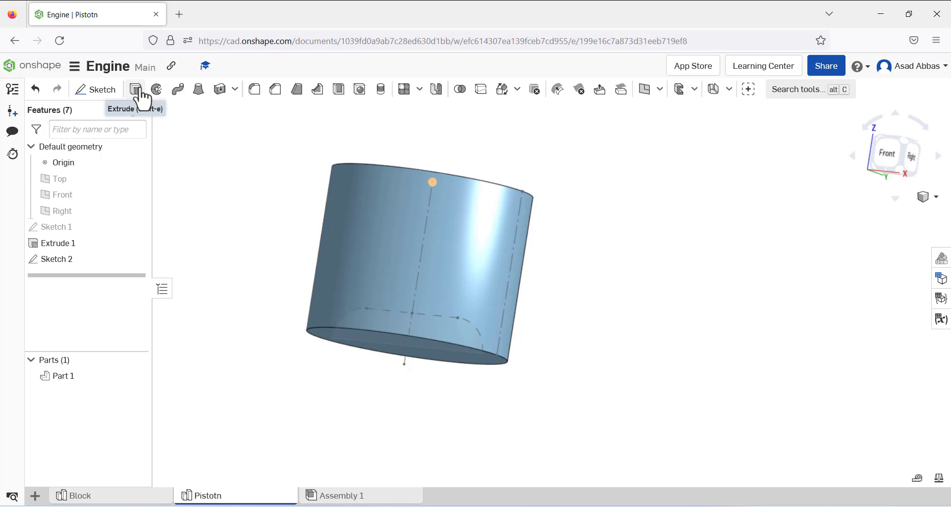
{"action": "key", "text": "shift+e"}
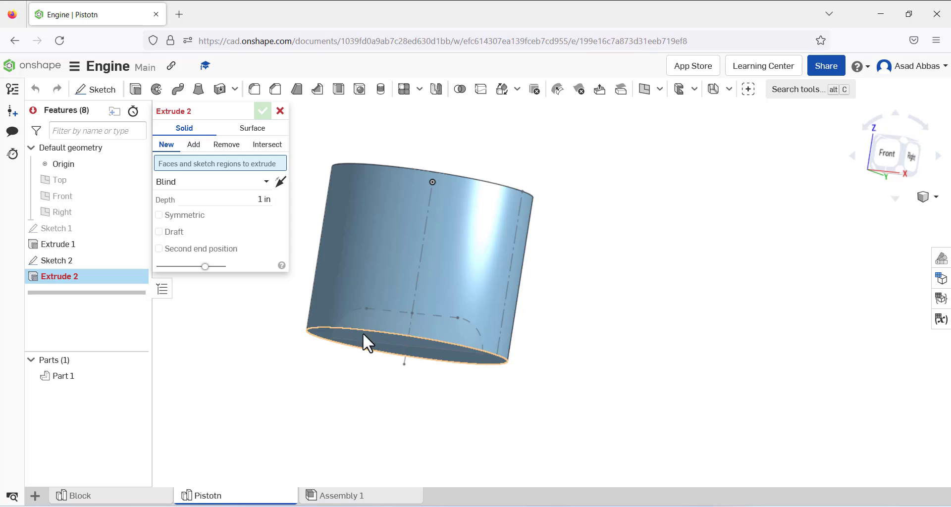
{"action": "left_click", "coordinate": [356, 351]}
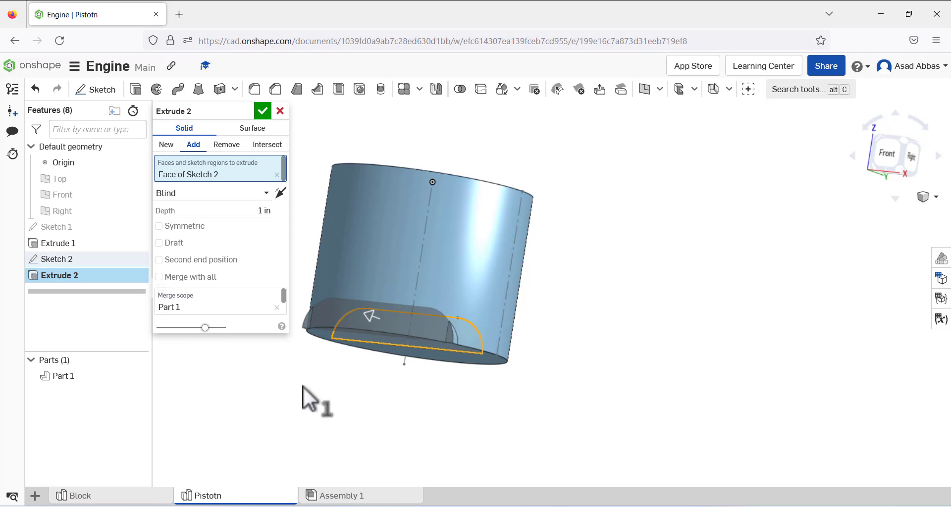
{"action": "left_click", "coordinate": [217, 195]}
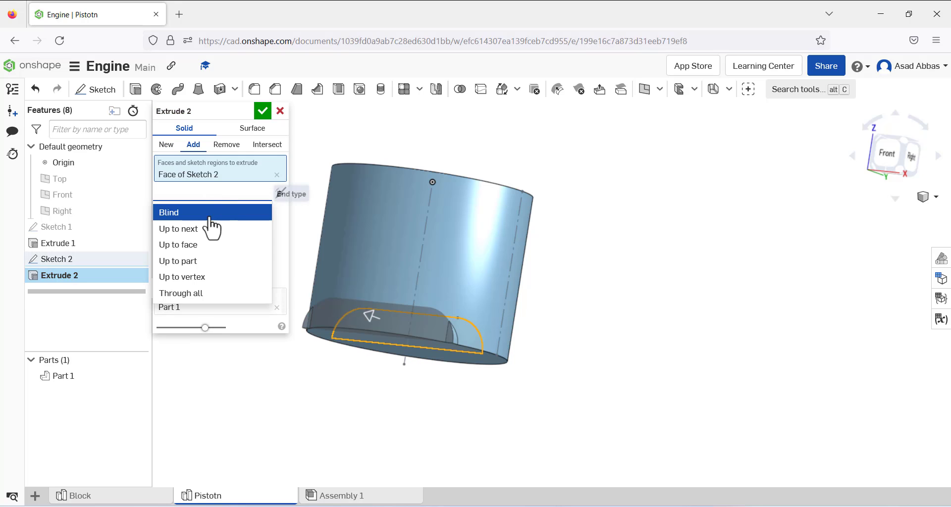
{"action": "left_click", "coordinate": [208, 293]}
{"action": "key", "text": "shift+7"}
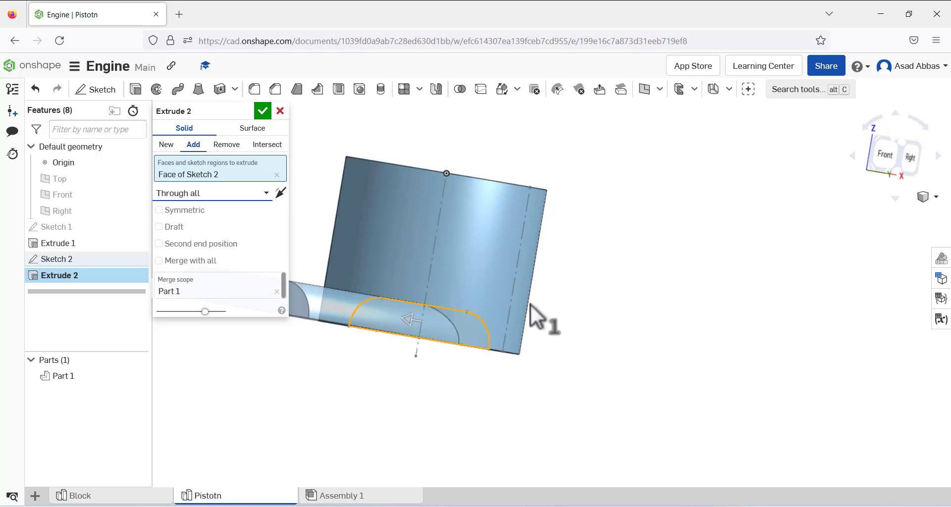
{"action": "left_click", "coordinate": [226, 144]}
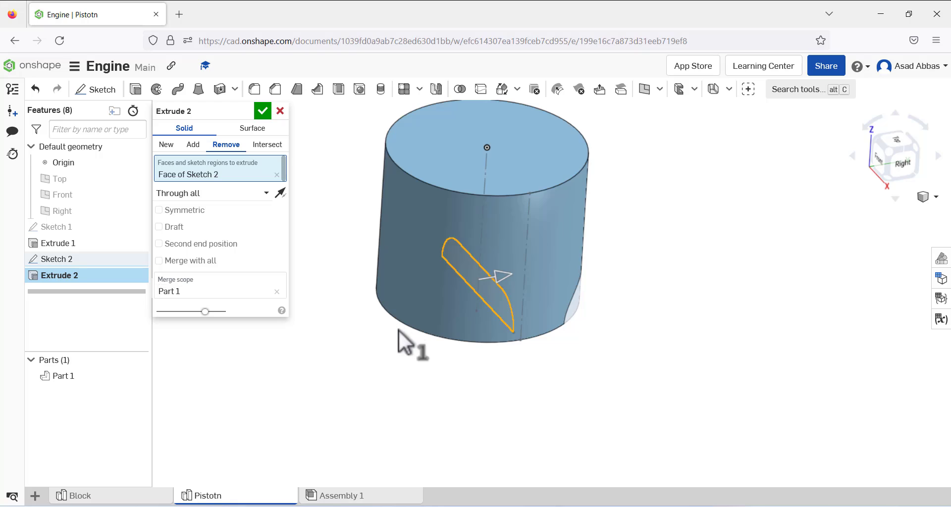
{"action": "right_click_drag", "start_coordinate": [403, 339], "coordinate": [343, 313]}
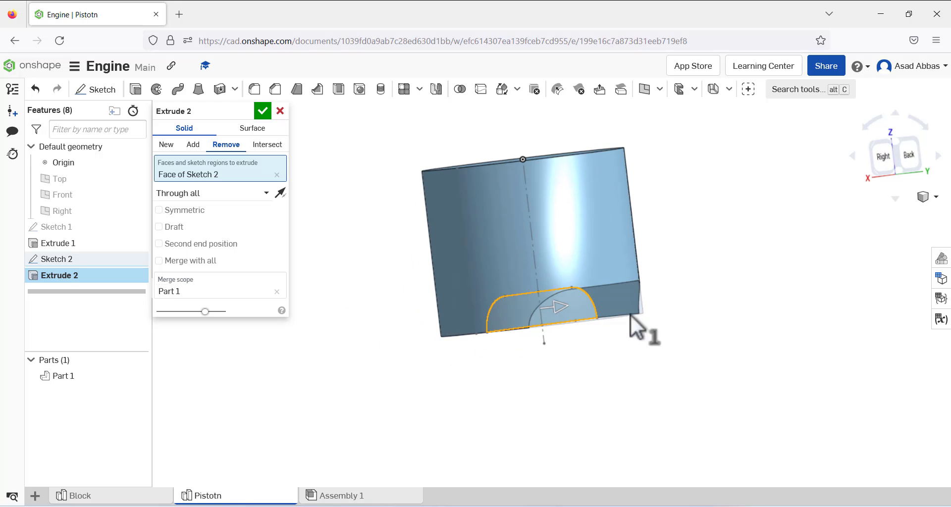
{"action": "left_click", "coordinate": [159, 210]}
{"action": "right_click_drag", "start_coordinate": [329, 278], "coordinate": [364, 258]}
{"action": "left_click", "coordinate": [260, 113]}
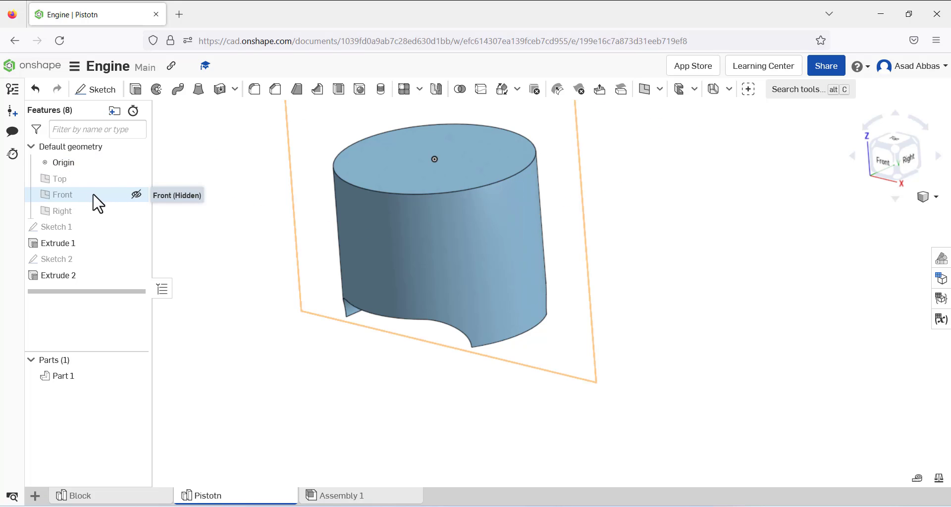
Step: Start Sketch 3 on the Front plane, view it normal, then hide the plane again
{"action": "left_click", "coordinate": [136, 195]}
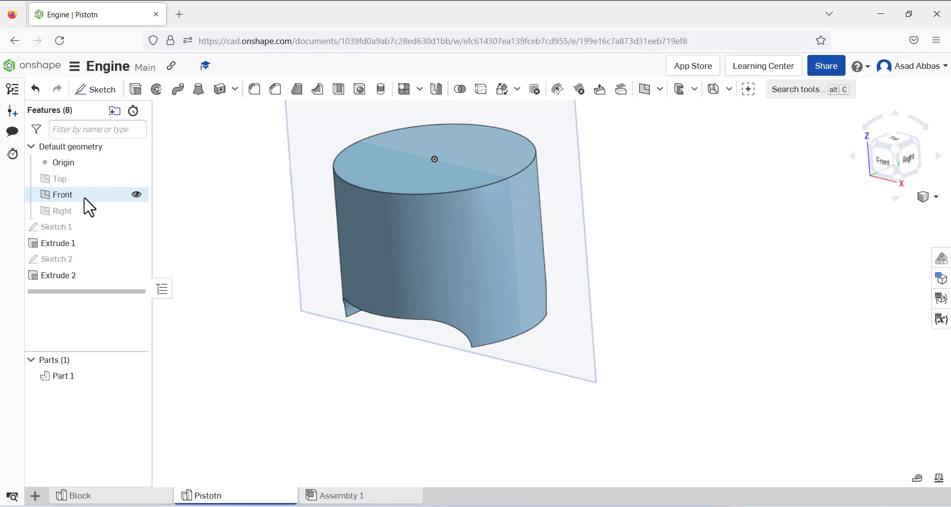
{"action": "left_click", "coordinate": [102, 94]}
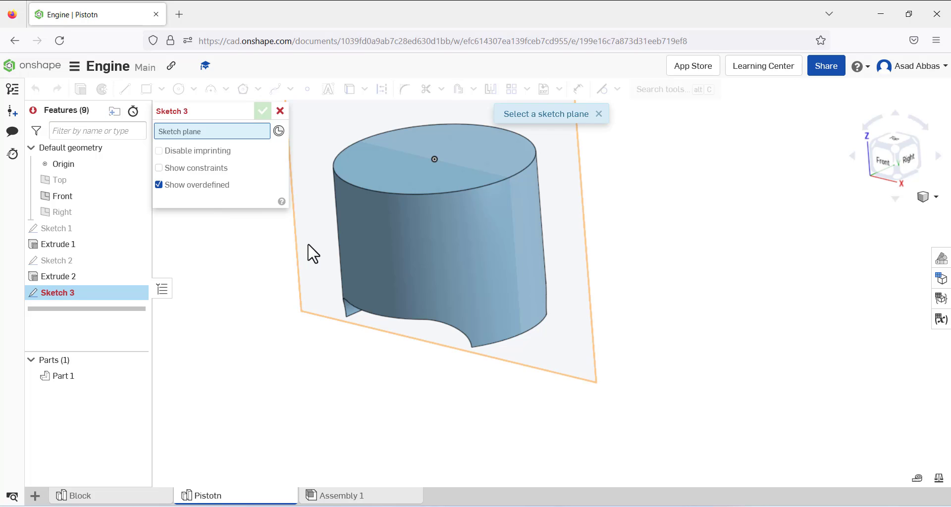
{"action": "left_click", "coordinate": [318, 285]}
{"action": "right_click", "coordinate": [629, 186]}
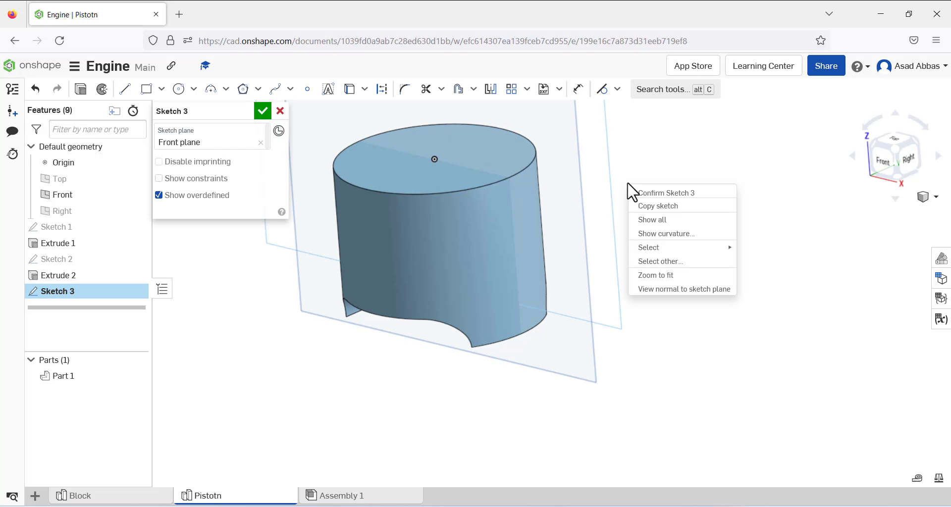
{"action": "left_click", "coordinate": [670, 289]}
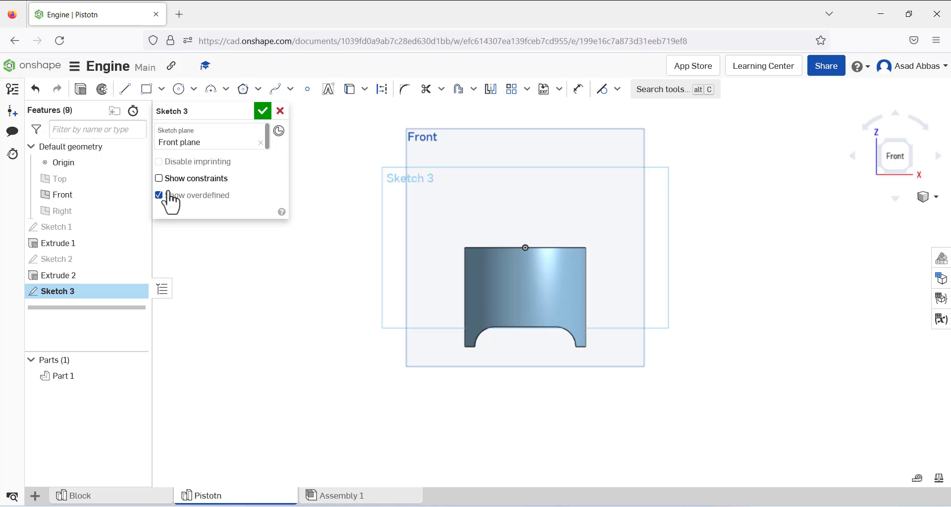
{"action": "left_click", "coordinate": [137, 195]}
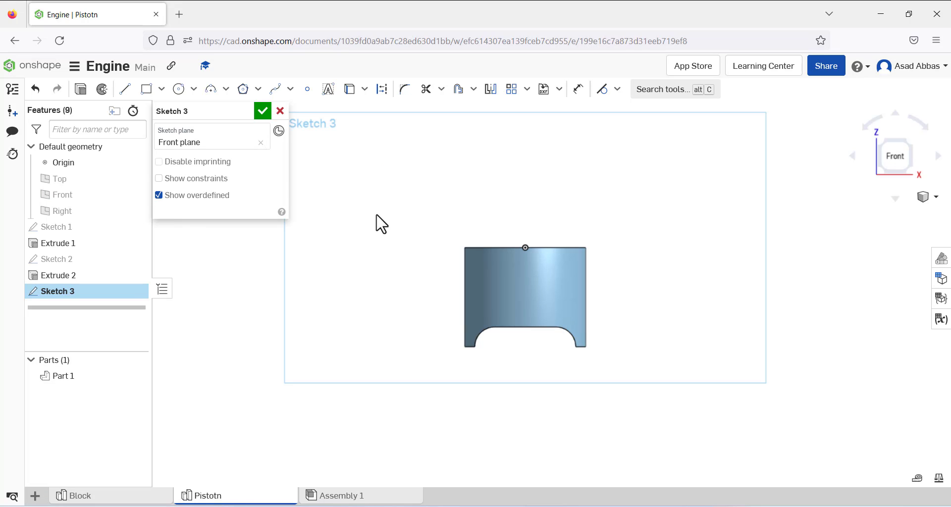
Step: Draw the pin-hole circle inside the part and dimension it to Ø0.5
{"action": "left_click", "coordinate": [178, 89]}
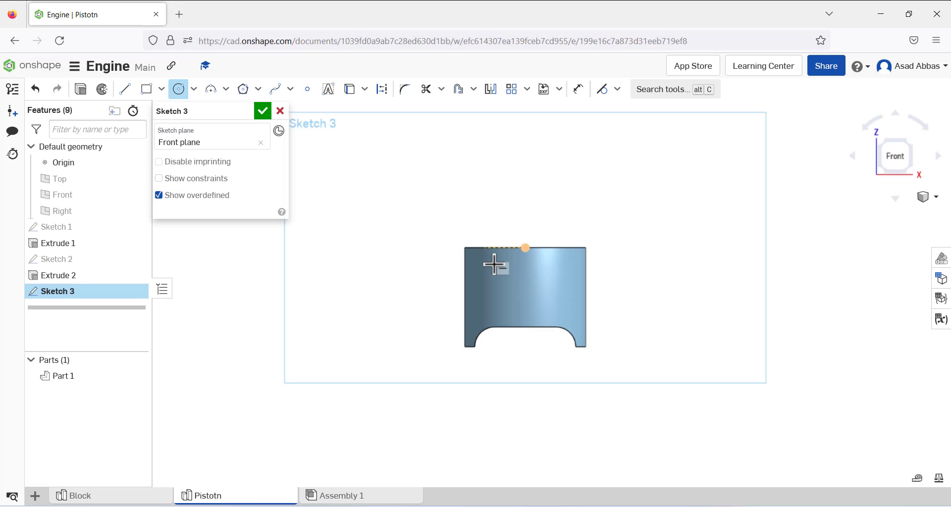
{"action": "left_click", "coordinate": [525, 284]}
{"action": "left_click", "coordinate": [540, 286]}
{"action": "scroll", "coordinate": [558, 281], "scroll_direction": "up", "scroll_amount": 2}
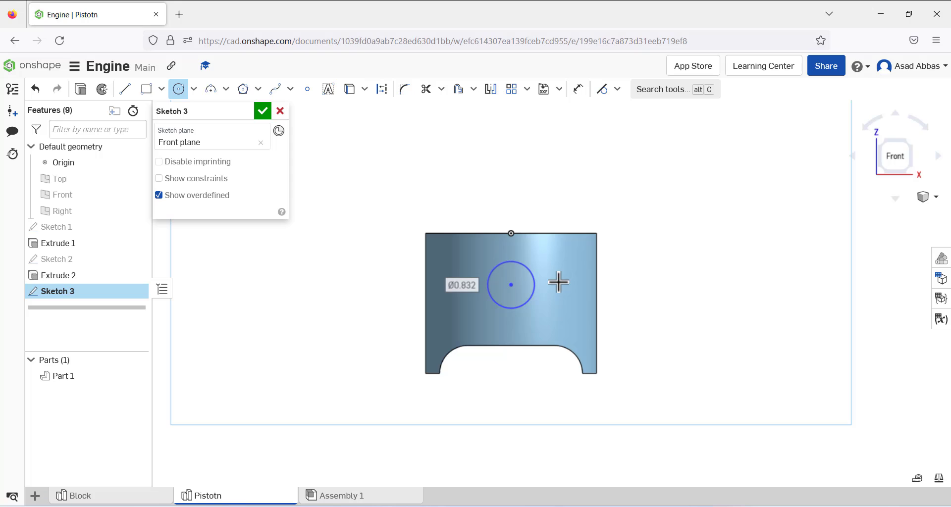
{"action": "left_click", "coordinate": [578, 89]}
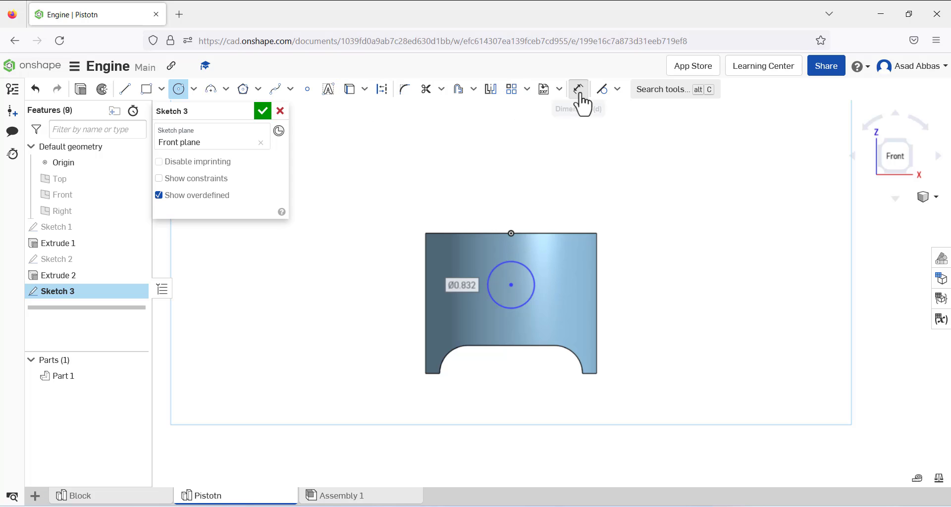
{"action": "left_click", "coordinate": [526, 268]}
{"action": "left_click", "coordinate": [572, 204]}
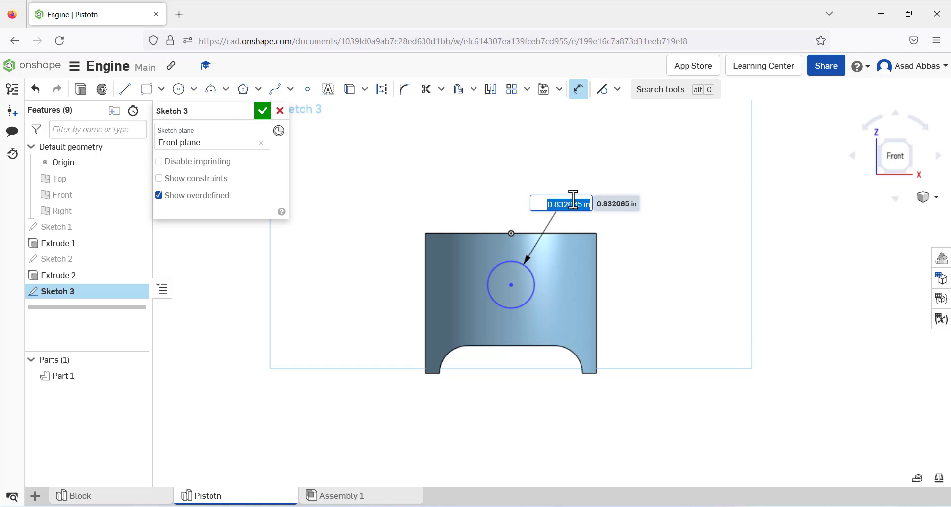
{"action": "type", "text": "0.5"}
{"action": "key", "text": "Return"}
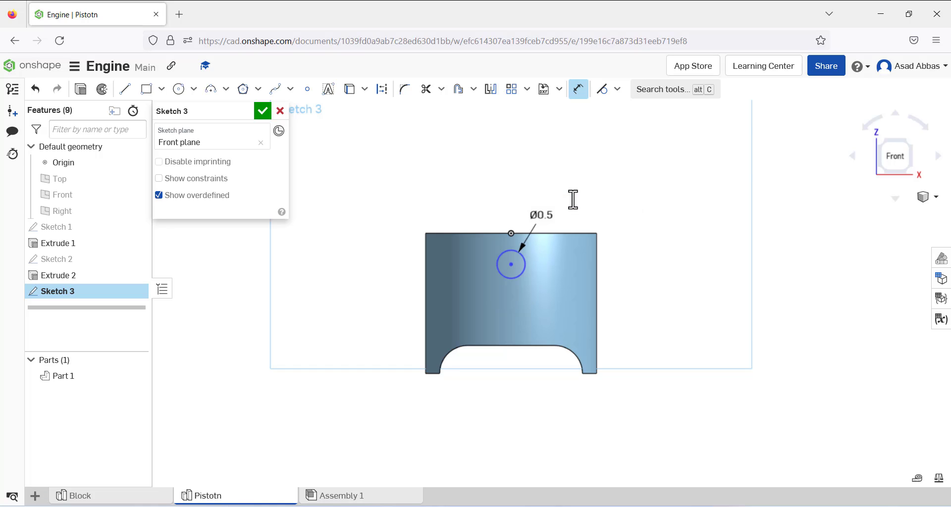
Step: Constrain the circle centre vertical to the top edge's midpoint
{"action": "scroll", "coordinate": [537, 256], "scroll_direction": "up", "scroll_amount": 3}
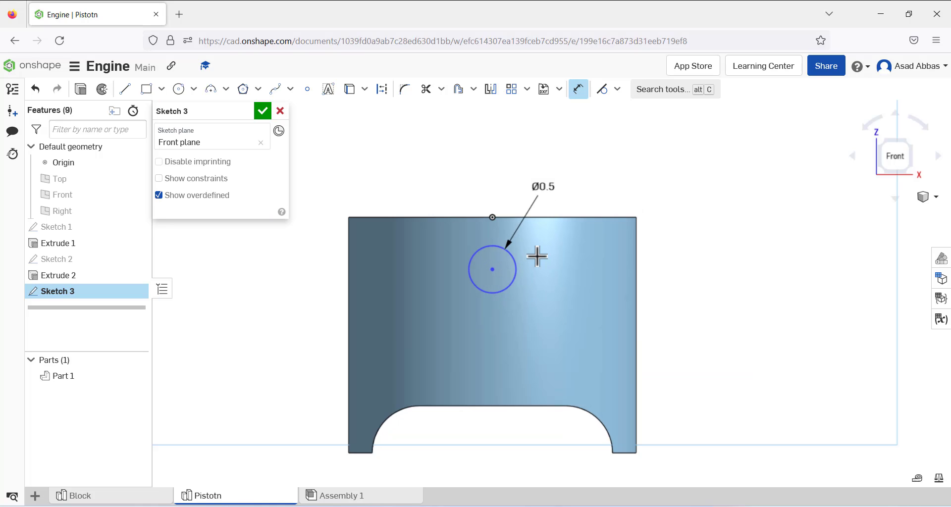
{"action": "left_click", "coordinate": [618, 90]}
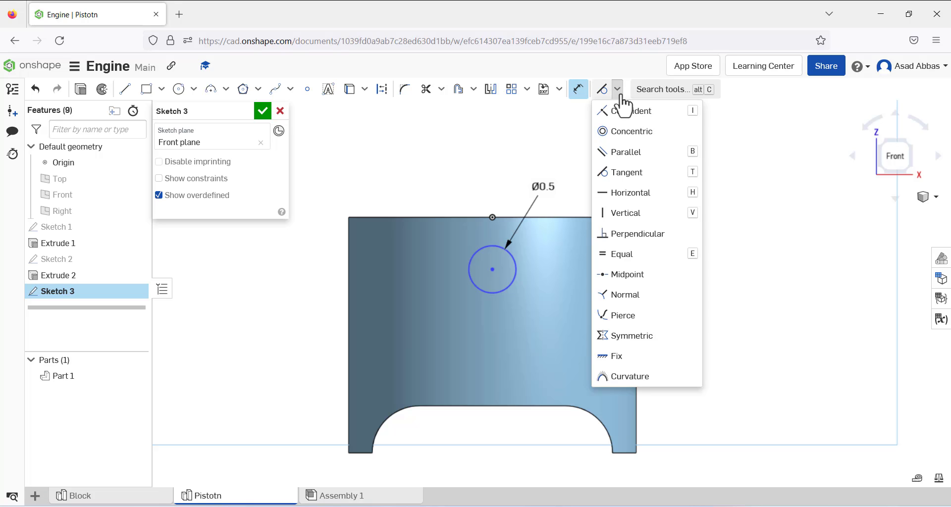
{"action": "left_click", "coordinate": [627, 213]}
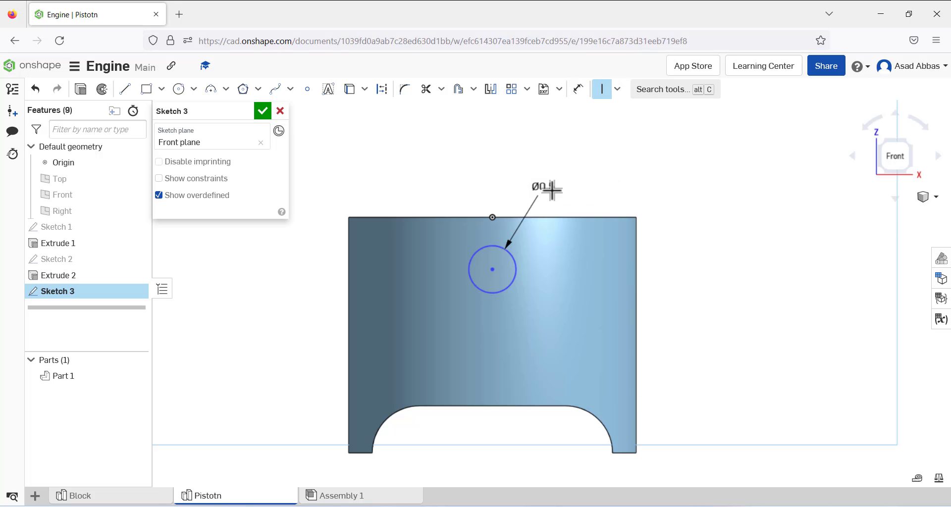
{"action": "left_click", "coordinate": [492, 268]}
{"action": "left_click", "coordinate": [492, 216]}
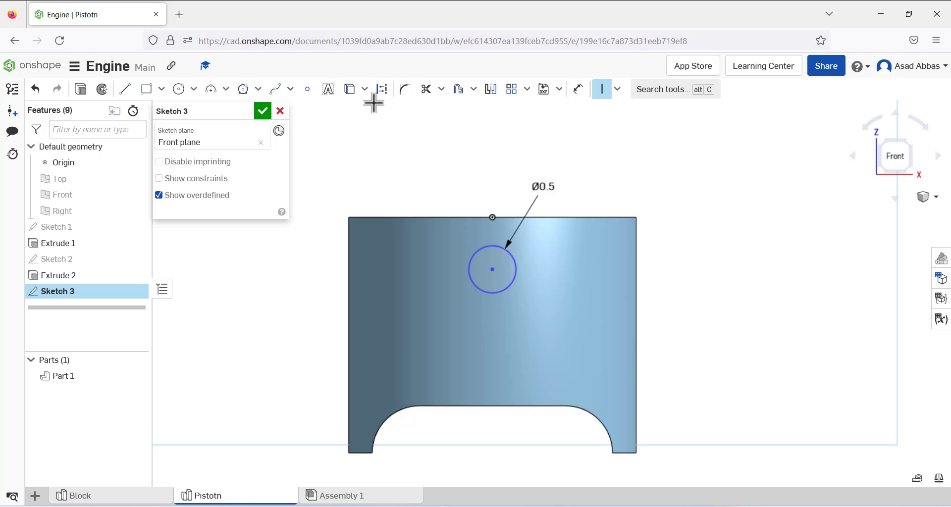
Step: Dimension the circle centre 1 in below the top edge and move the dimension aside
{"action": "left_click", "coordinate": [578, 89]}
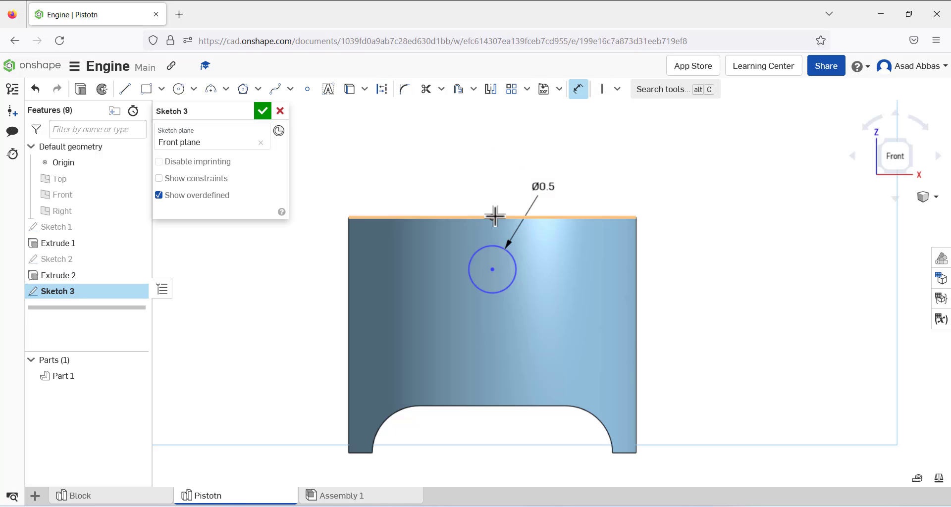
{"action": "left_click", "coordinate": [491, 268]}
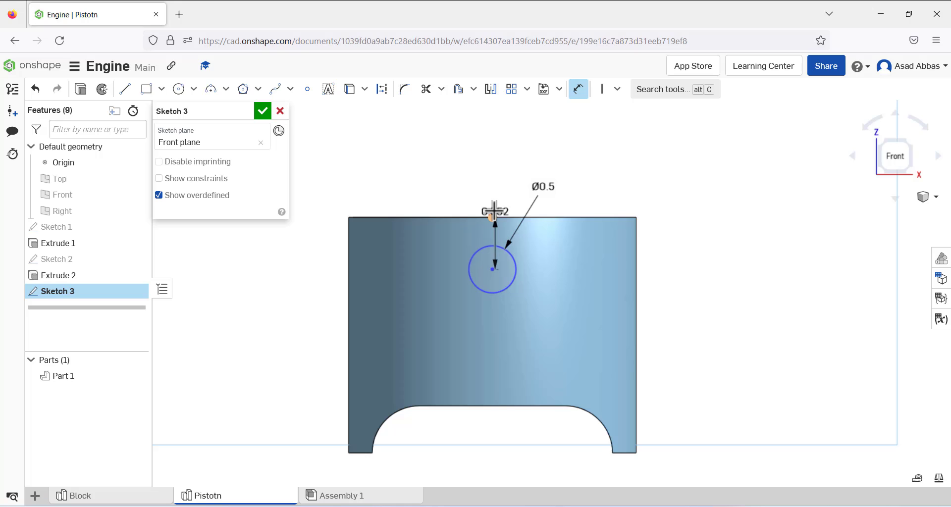
{"action": "left_click", "coordinate": [494, 217]}
{"action": "left_click", "coordinate": [541, 216]}
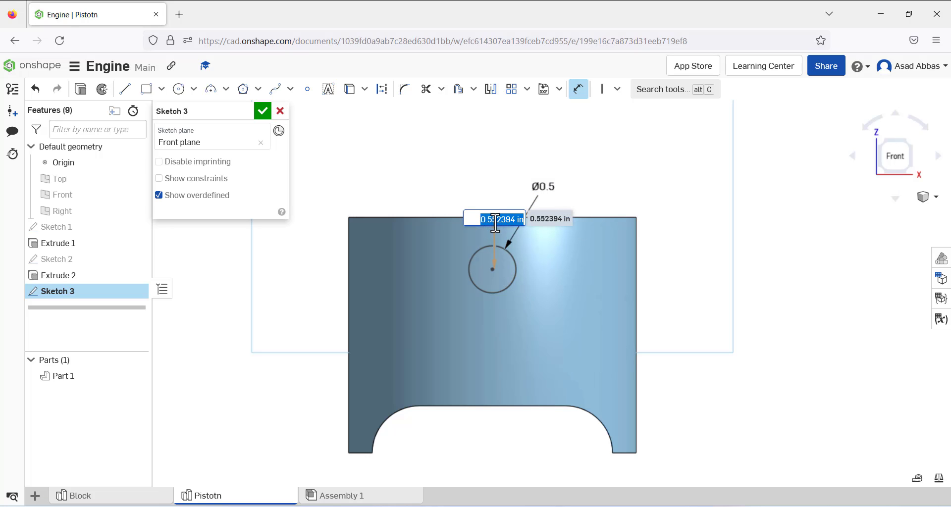
{"action": "type", "text": "1"}
{"action": "key", "text": "Return"}
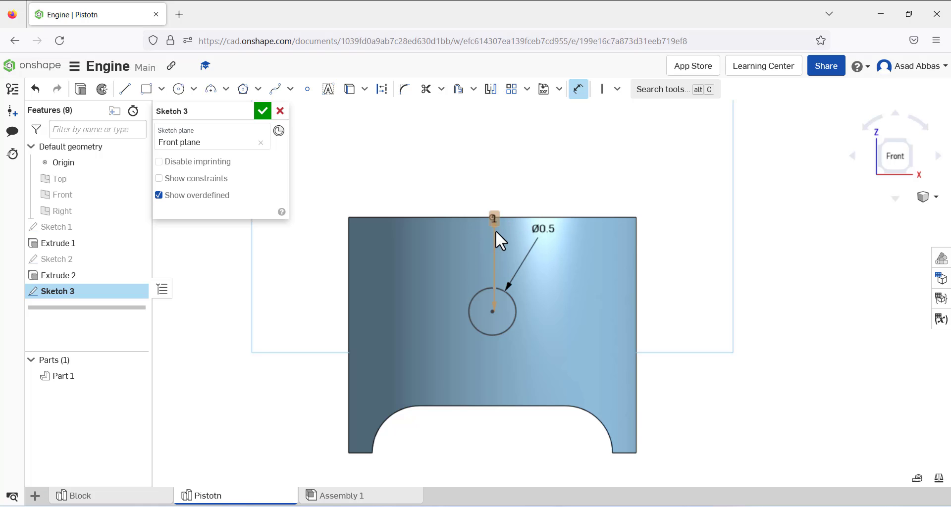
{"action": "mouse_move", "coordinate": [492, 221]}
{"action": "left_mouse_down"}
{"action": "mouse_move", "coordinate": [599, 227]}
{"action": "mouse_move", "coordinate": [691, 260]}
{"action": "left_mouse_up"}
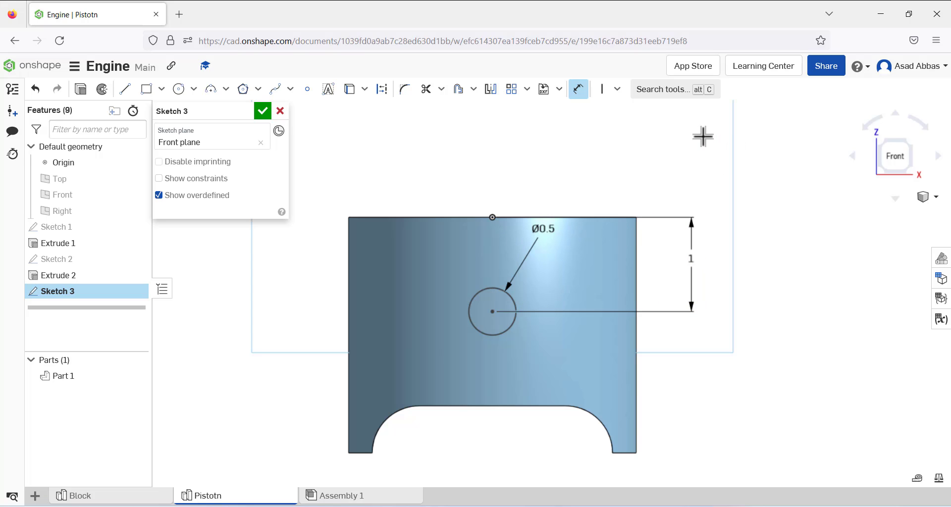
Step: Finish Sketch 3 and extrude its circle with end type Through all
{"action": "left_click", "coordinate": [264, 112]}
{"action": "scroll", "coordinate": [381, 198], "scroll_direction": "down", "scroll_amount": 3}
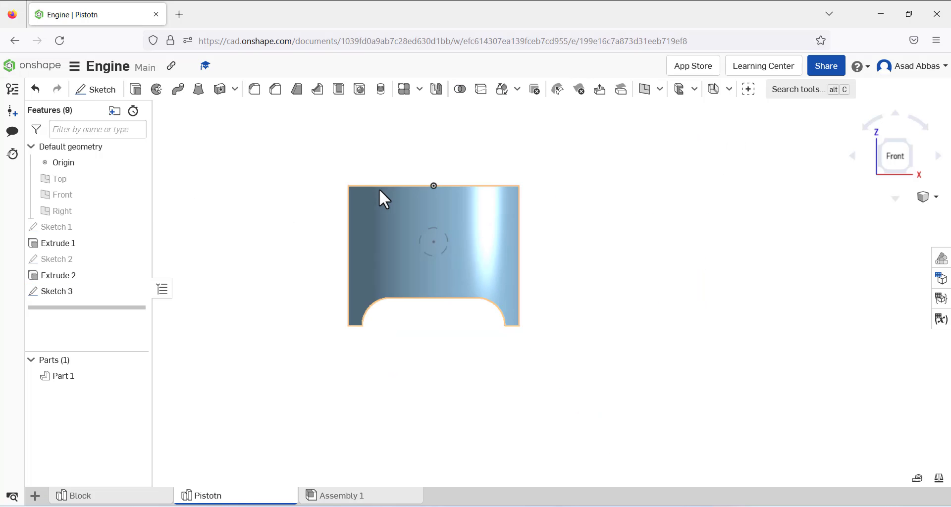
{"action": "mouse_move", "coordinate": [382, 197]}
{"action": "right_mouse_down"}
{"action": "mouse_move", "coordinate": [332, 219]}
{"action": "mouse_move", "coordinate": [333, 193]}
{"action": "right_mouse_up"}
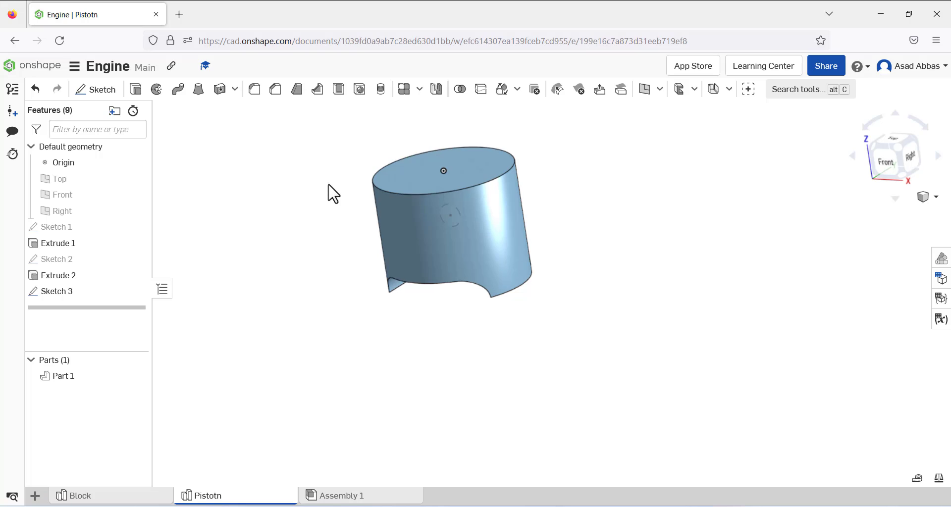
{"action": "left_click", "coordinate": [135, 89]}
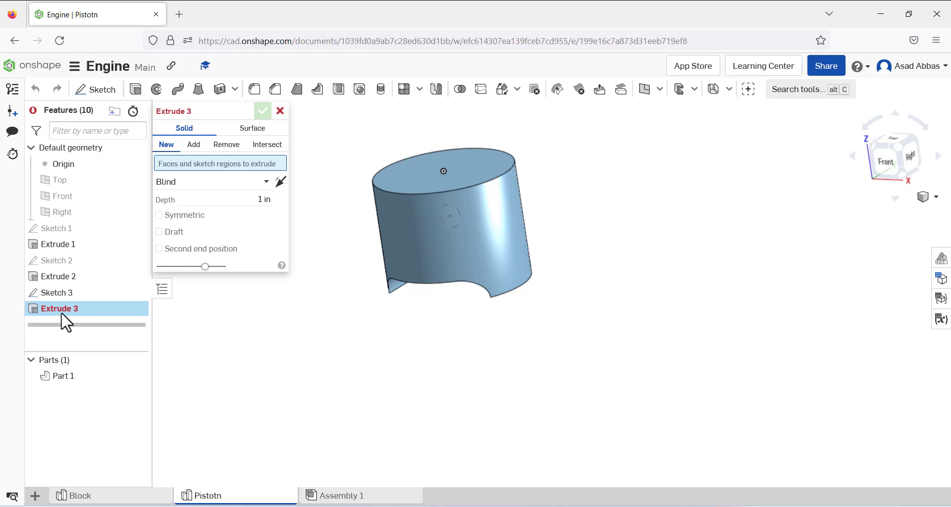
{"action": "left_click", "coordinate": [63, 292]}
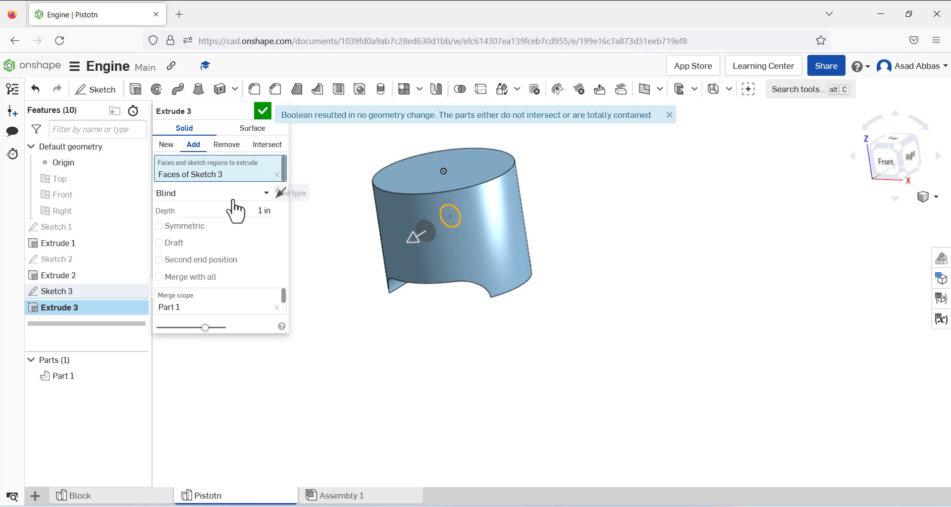
{"action": "left_click", "coordinate": [265, 194]}
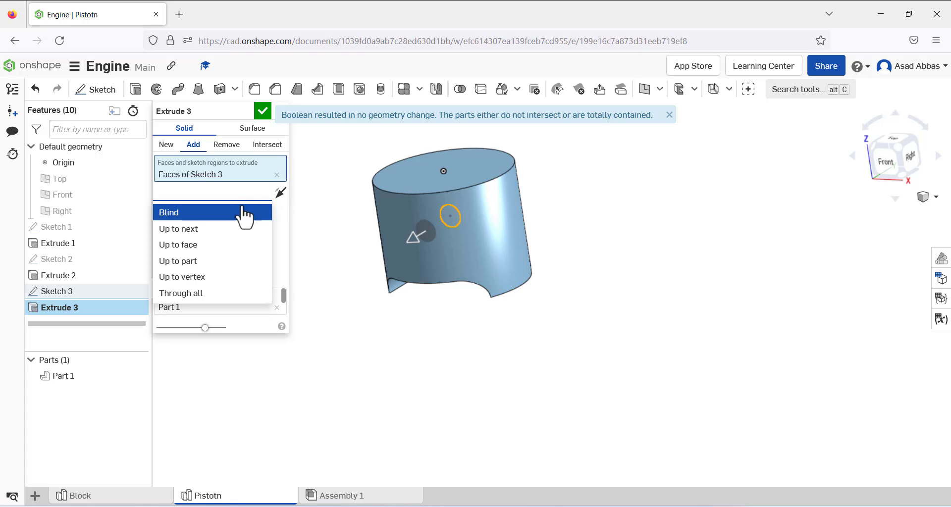
{"action": "left_click", "coordinate": [226, 292]}
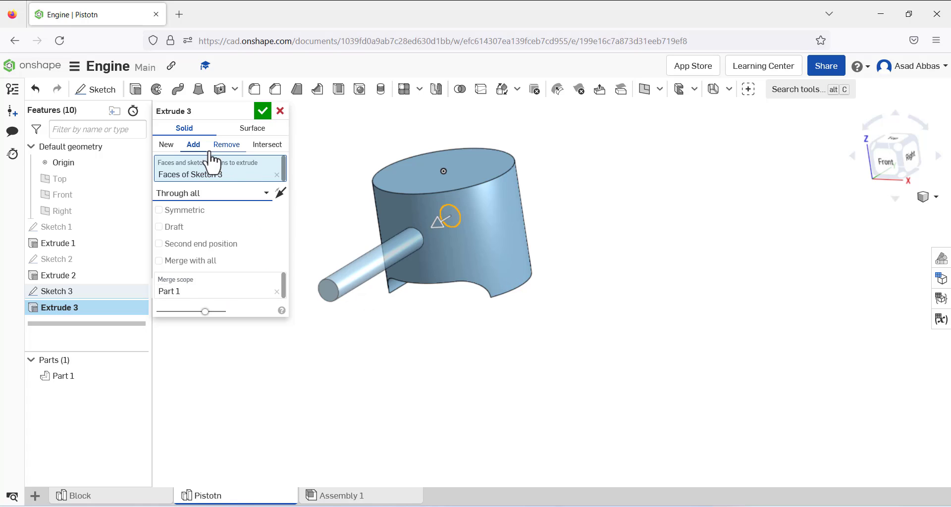
Step: Make the extrude a symmetric Remove cut and confirm the pin hole
{"action": "left_click", "coordinate": [224, 145]}
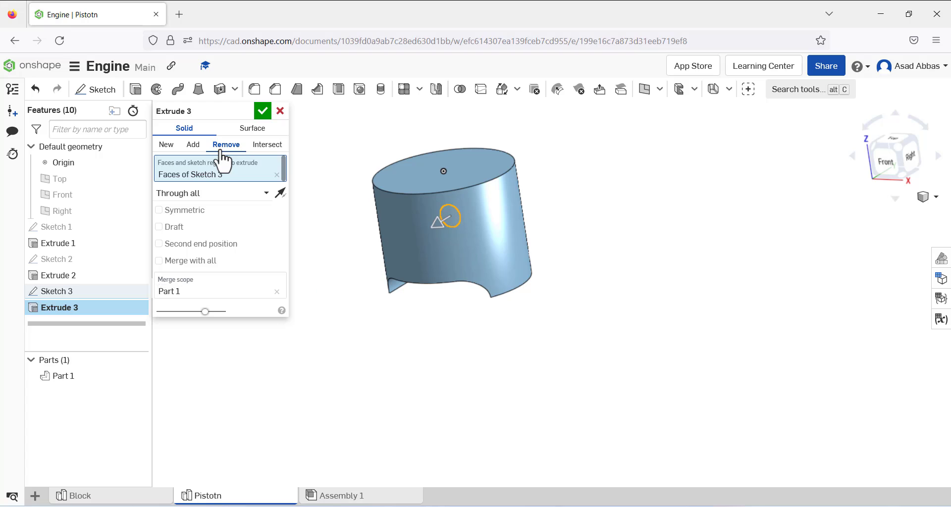
{"action": "left_click", "coordinate": [169, 211]}
{"action": "key", "text": "shift+1"}
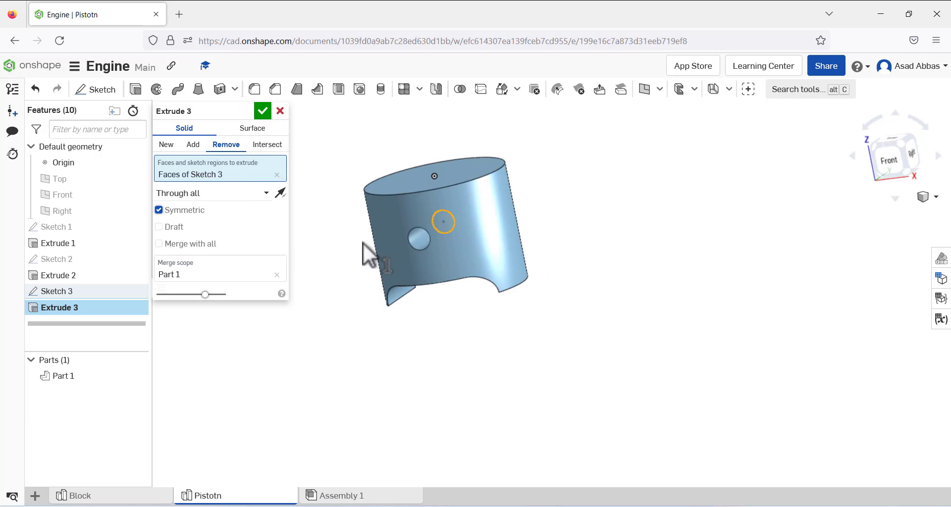
{"action": "left_click", "coordinate": [263, 111]}
{"action": "scroll", "coordinate": [328, 240], "scroll_direction": "down", "scroll_amount": 3}
{"action": "right_click_drag", "start_coordinate": [329, 239], "coordinate": [438, 210]}
{"action": "scroll", "coordinate": [416, 293], "scroll_direction": "up", "scroll_amount": 2}
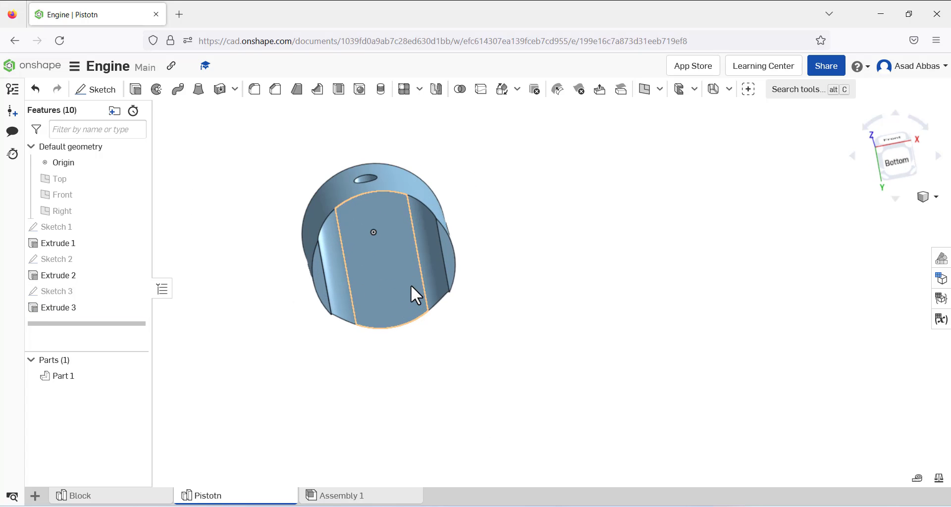
Step: Start Sketch 4 on the piston's bottom face, viewed normal to it
{"action": "left_click", "coordinate": [99, 90]}
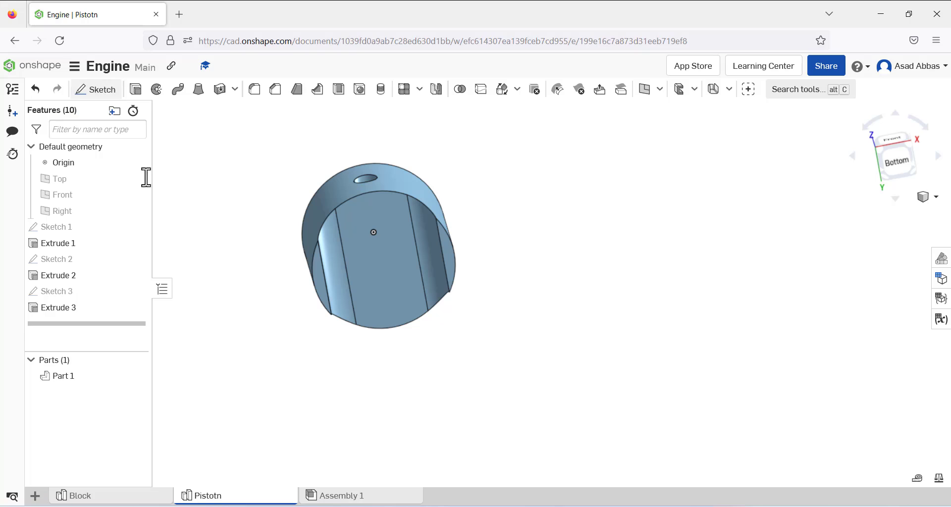
{"action": "left_click", "coordinate": [321, 272]}
{"action": "right_click", "coordinate": [599, 190]}
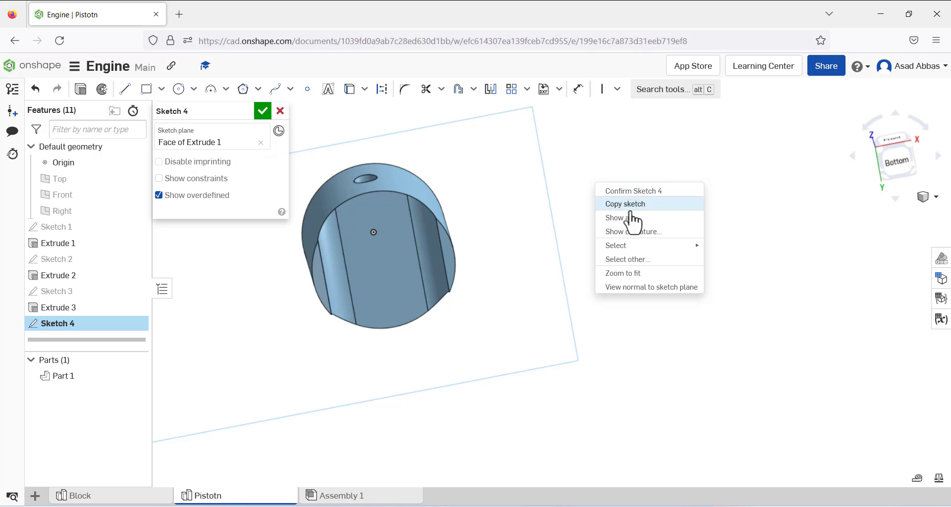
{"action": "left_click", "coordinate": [628, 289]}
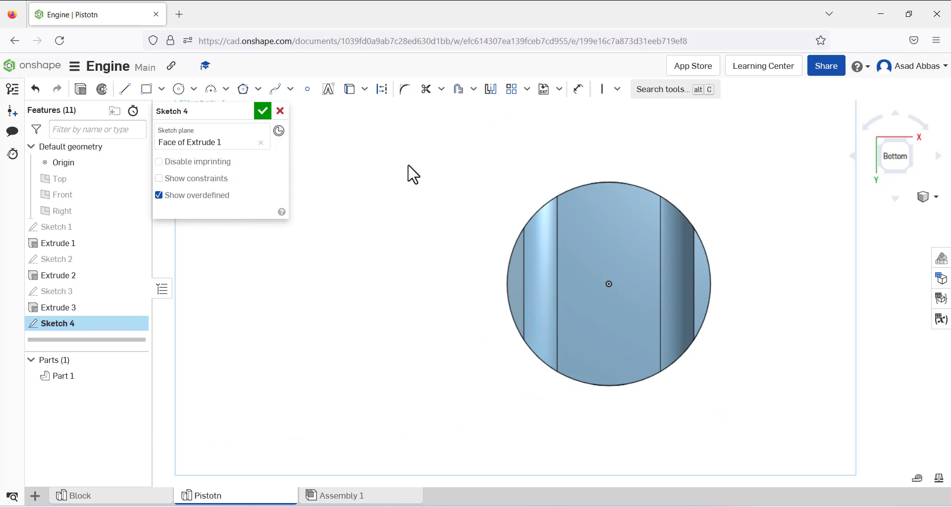
Step: Draw a centred circle, offset the outer edge inward by 0.318, and finish the sketch
{"action": "left_click", "coordinate": [179, 89]}
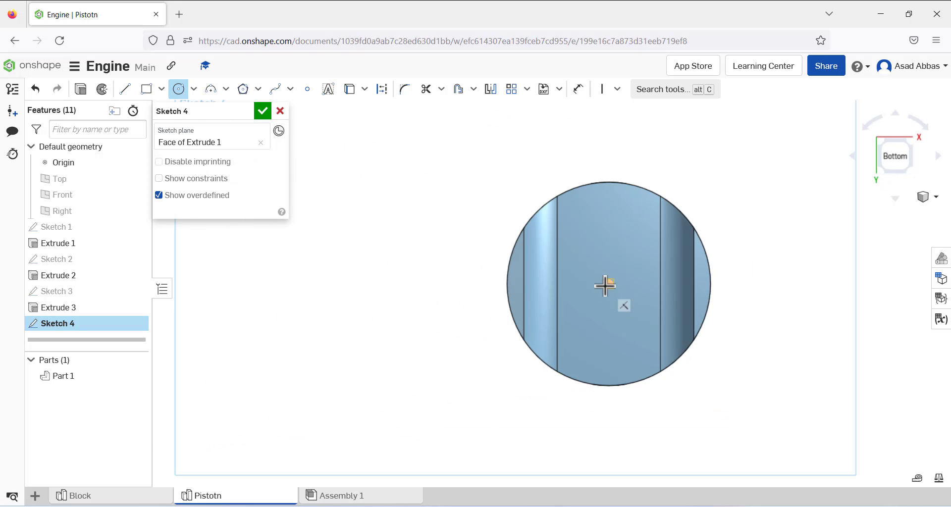
{"action": "left_click", "coordinate": [606, 284]}
{"action": "left_click", "coordinate": [620, 203]}
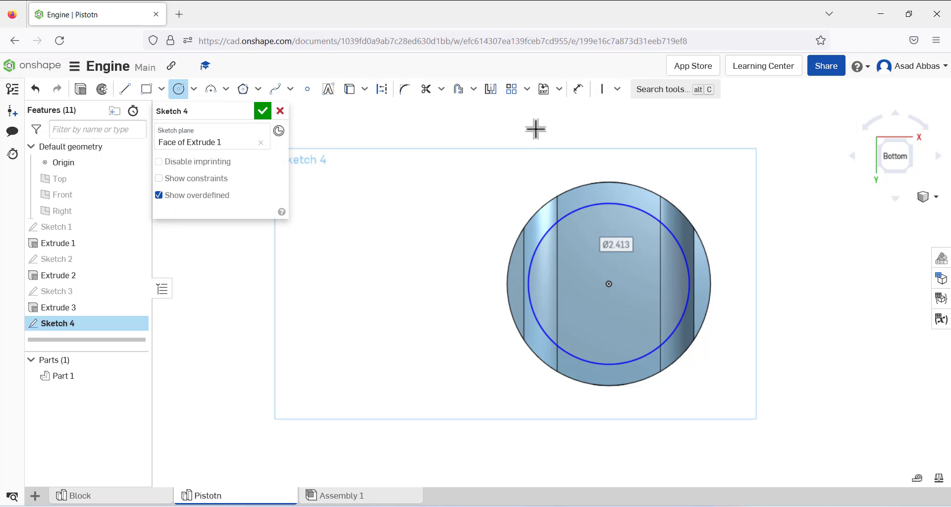
{"action": "left_click", "coordinate": [578, 90]}
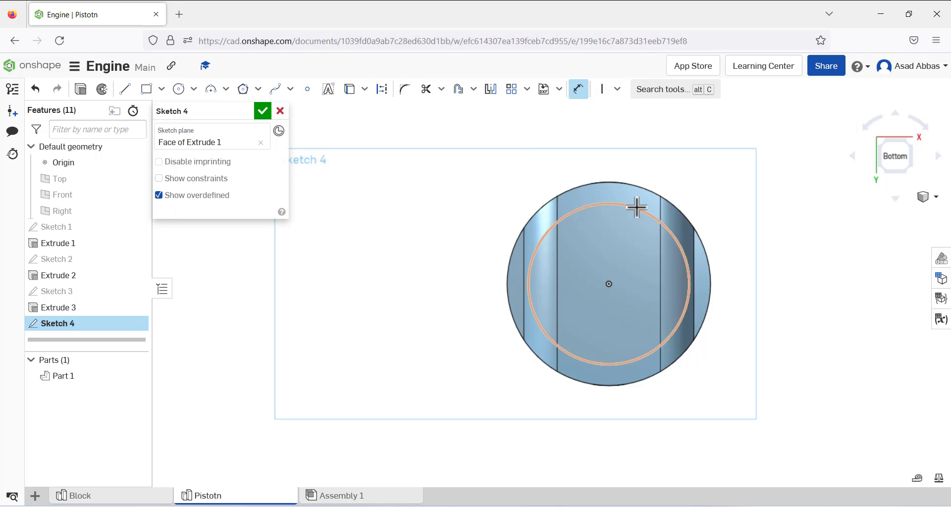
{"action": "left_click", "coordinate": [630, 179]}
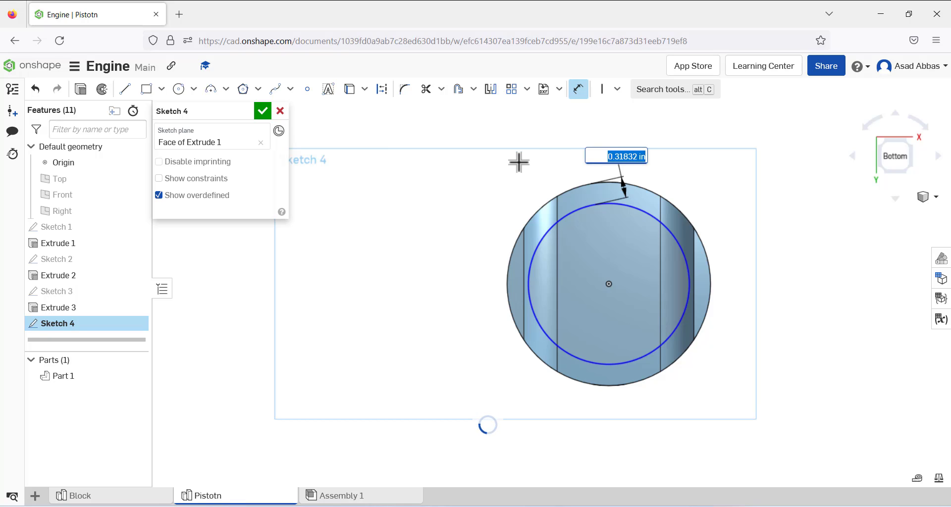
{"action": "type", "text": "0.318"}
{"action": "key", "text": "Return"}
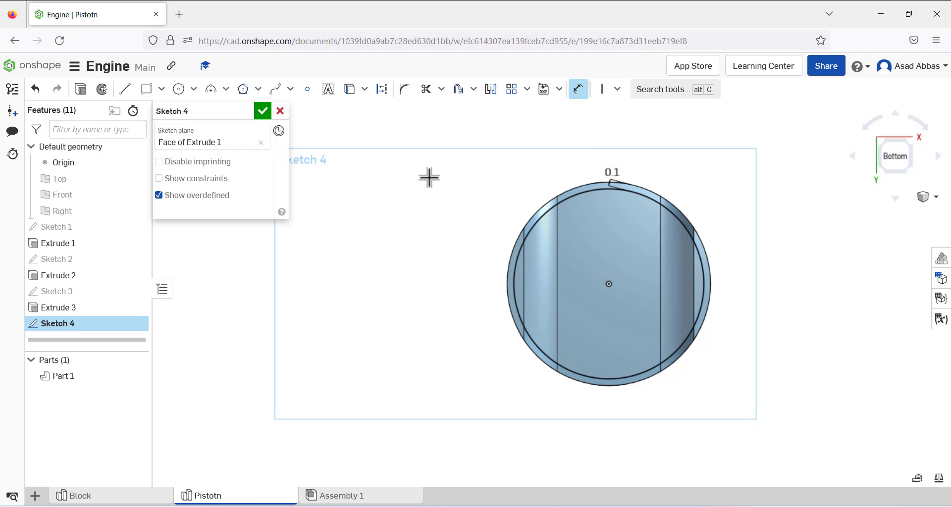
{"action": "left_click", "coordinate": [262, 111]}
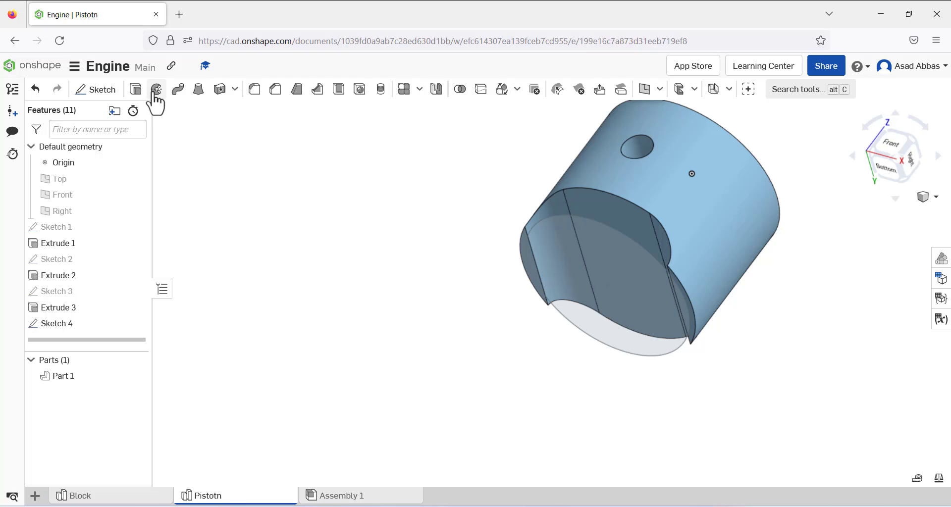
Step: Extrude both Sketch 4 regions plus the Extrude 1 face
{"action": "left_click", "coordinate": [135, 89]}
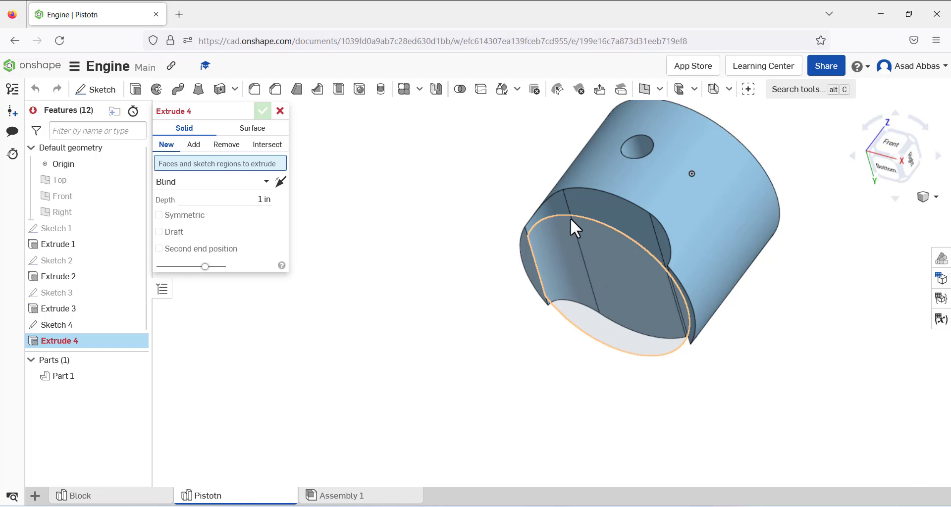
{"action": "left_click", "coordinate": [563, 230]}
{"action": "right_click_drag", "start_coordinate": [486, 241], "coordinate": [501, 212]}
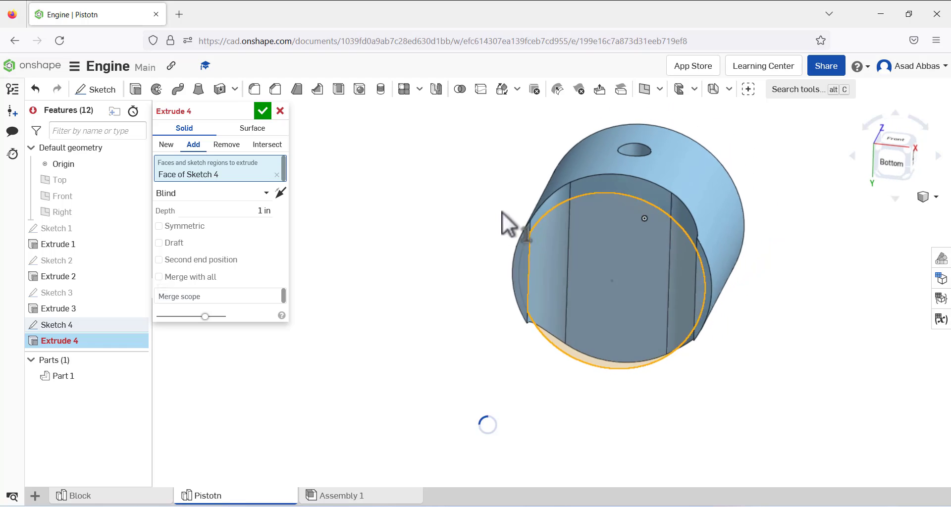
{"action": "left_click", "coordinate": [526, 270]}
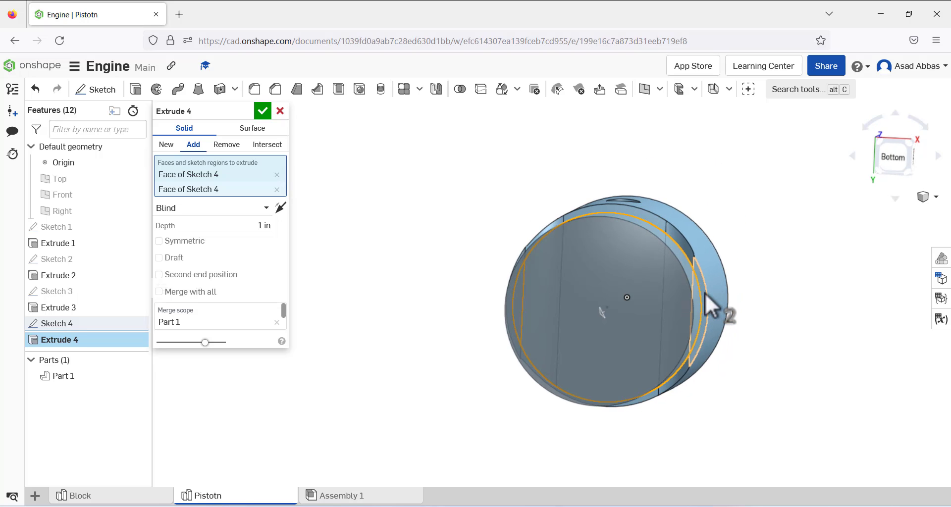
{"action": "left_click", "coordinate": [705, 294]}
{"action": "right_click_drag", "start_coordinate": [676, 221], "coordinate": [564, 252]}
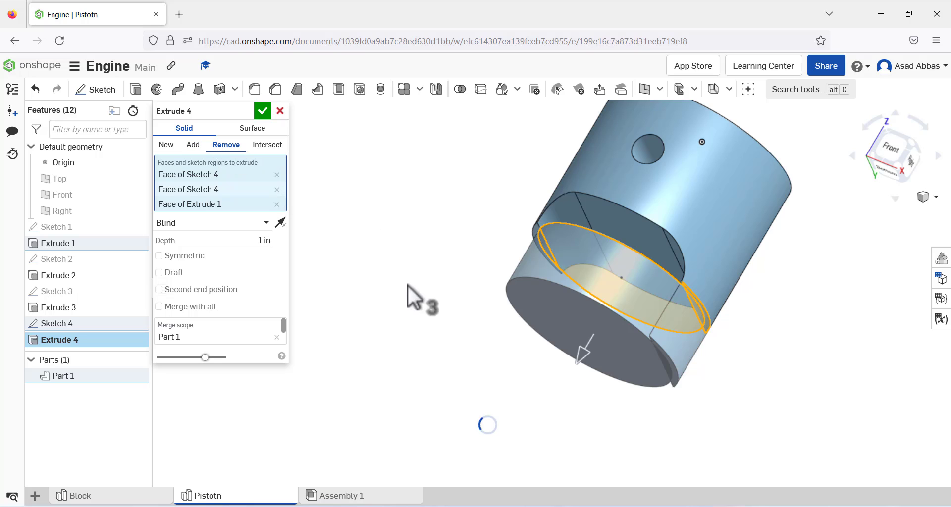
Step: Flip the cut into the piston, set depth 2.4 in, and confirm the pocket
{"action": "left_click", "coordinate": [280, 223]}
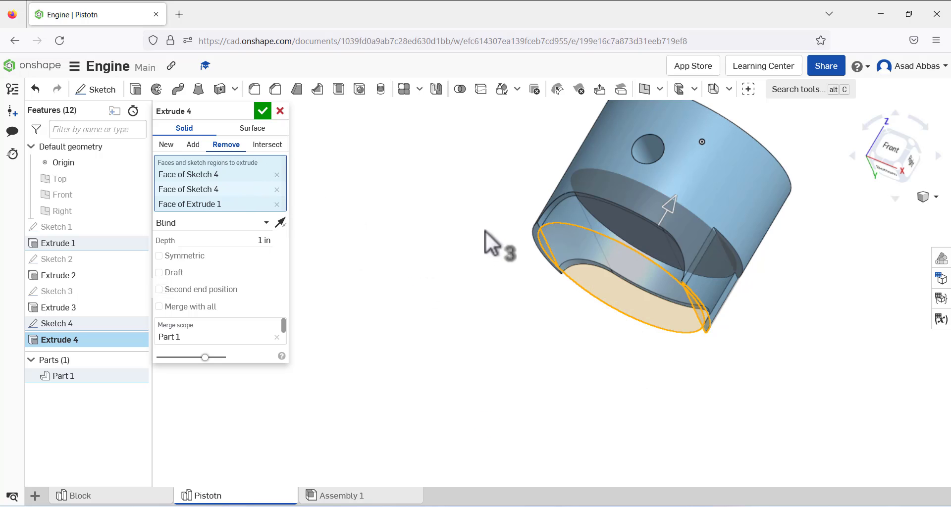
{"action": "right_click_drag", "start_coordinate": [486, 230], "coordinate": [461, 206]}
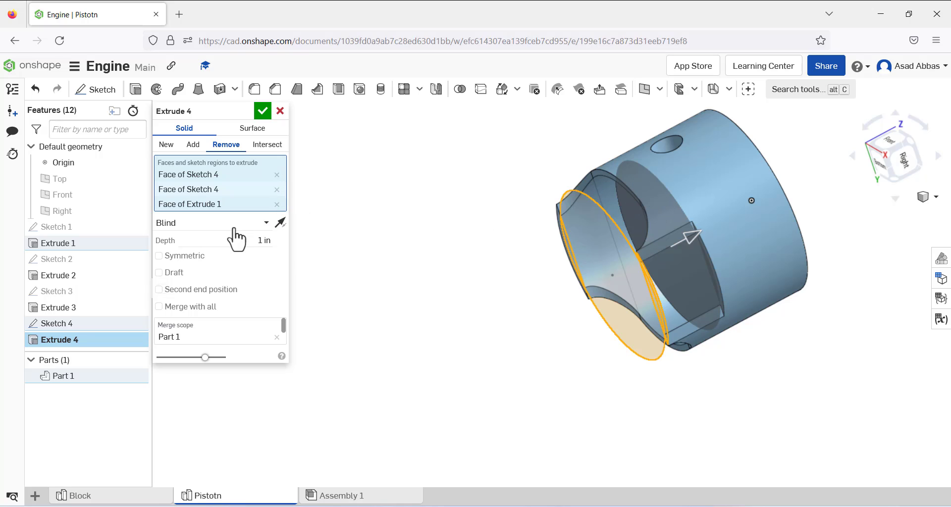
{"action": "left_click", "coordinate": [263, 241]}
{"action": "left_click_drag", "start_coordinate": [271, 240], "coordinate": [249, 240]}
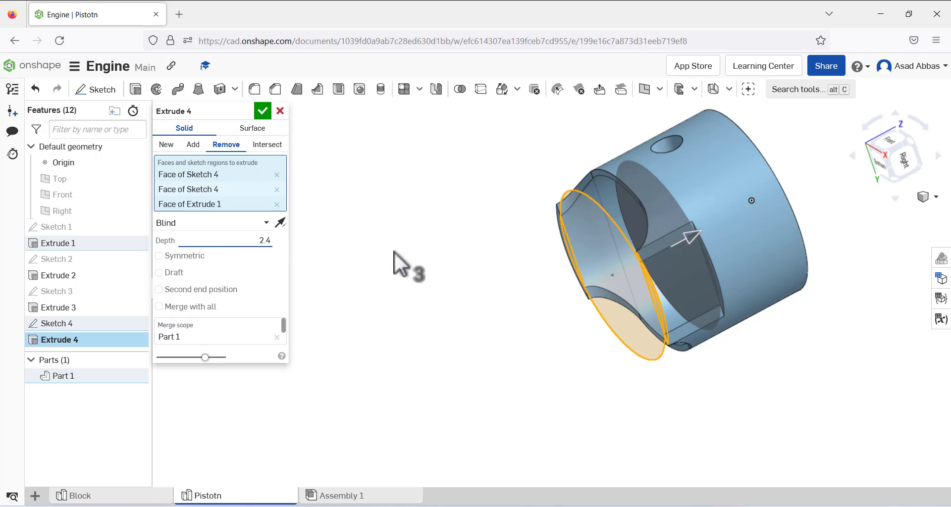
{"action": "key", "text": "Return"}
{"action": "right_click_drag", "start_coordinate": [463, 207], "coordinate": [444, 205]}
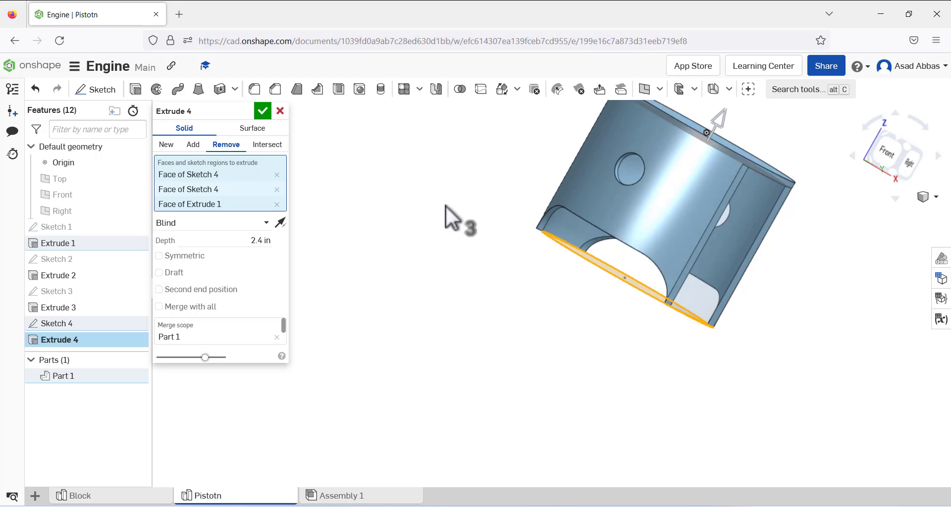
{"action": "left_click", "coordinate": [262, 111]}
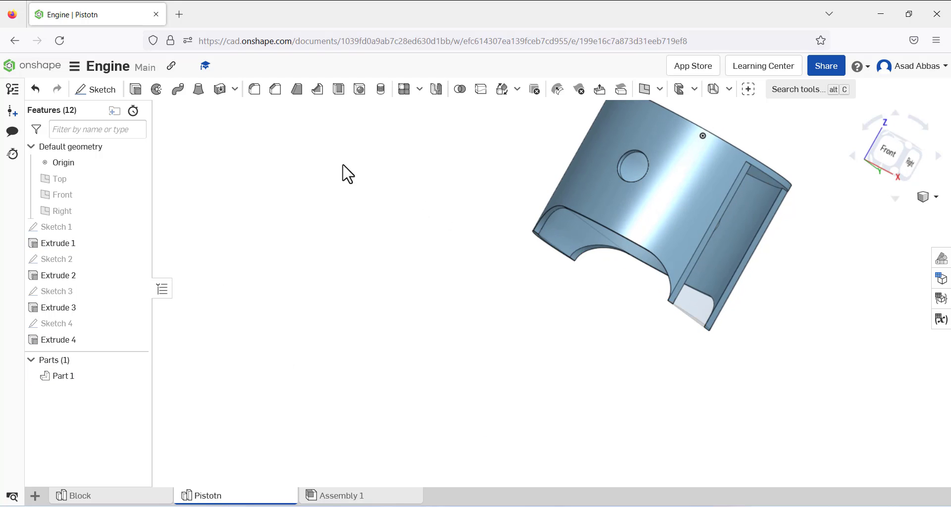
{"action": "right_click_drag", "start_coordinate": [495, 214], "coordinate": [619, 218]}
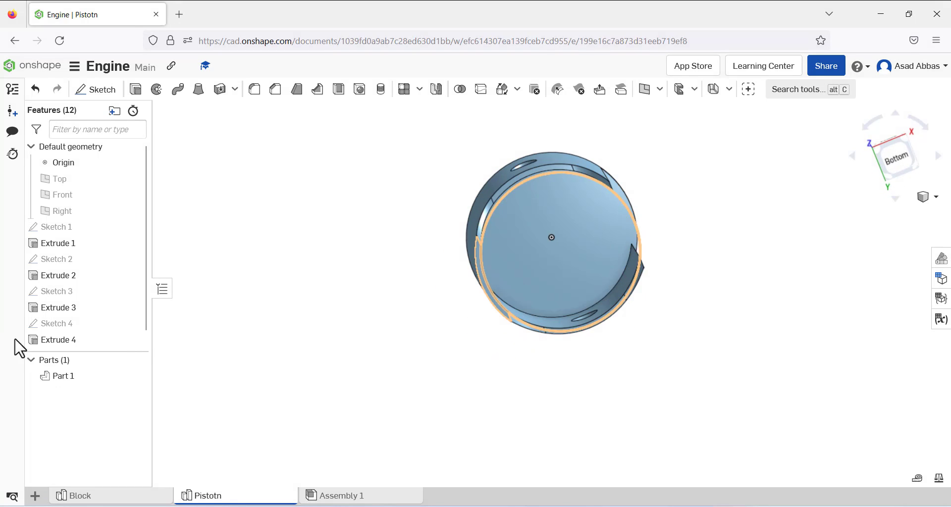
Step: Edit Extrude 4 and remove the Extrude 1 face from its selection
{"action": "left_click", "coordinate": [66, 339]}
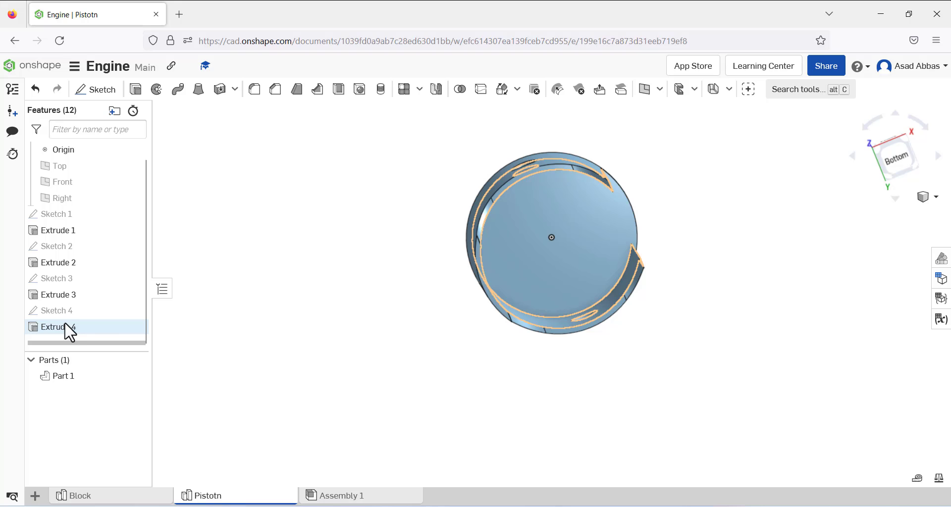
{"action": "right_click", "coordinate": [67, 327]}
{"action": "left_click", "coordinate": [98, 352]}
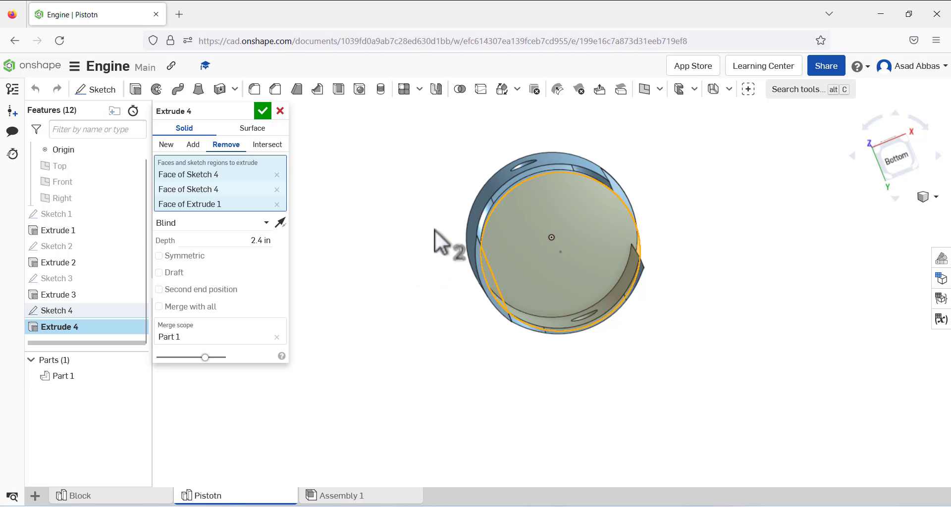
{"action": "right_click_drag", "start_coordinate": [435, 230], "coordinate": [407, 250]}
{"action": "scroll", "coordinate": [622, 233], "scroll_direction": "up", "scroll_amount": 5}
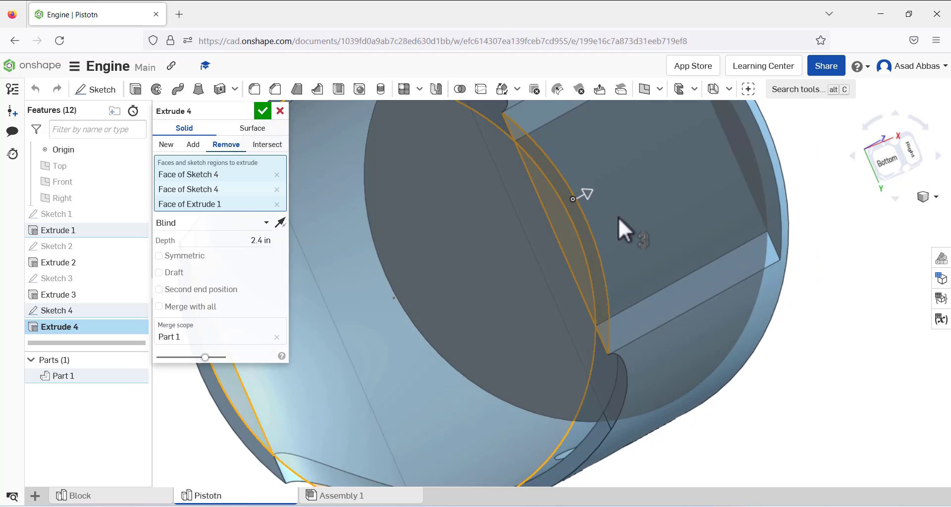
{"action": "right_click_drag", "start_coordinate": [619, 218], "coordinate": [629, 207]}
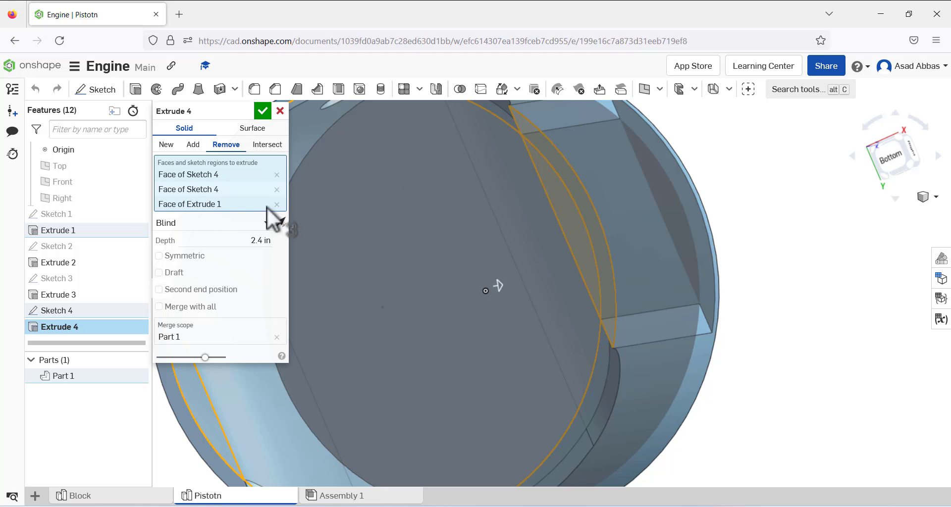
{"action": "left_click", "coordinate": [276, 204]}
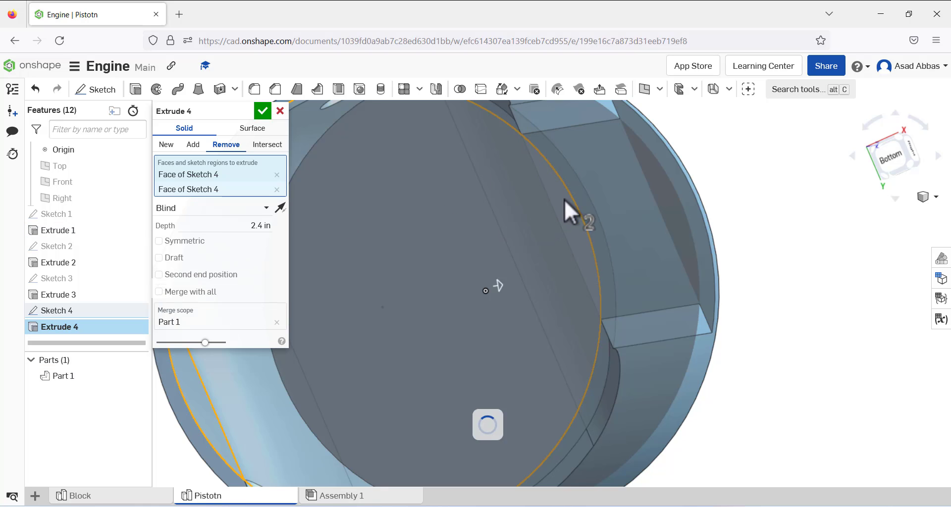
Step: Reselect both Sketch 4 regions and confirm the revised pocket cut
{"action": "right_click_drag", "start_coordinate": [564, 198], "coordinate": [548, 175]}
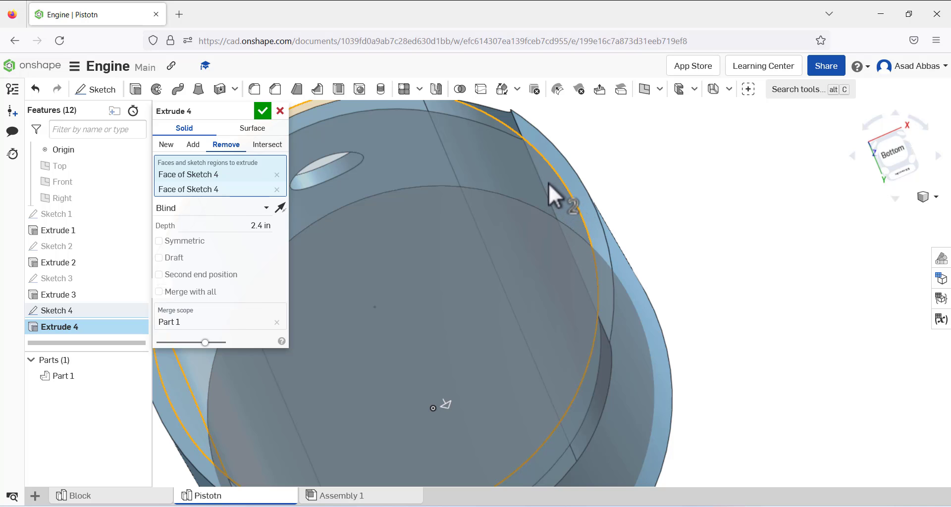
{"action": "left_click", "coordinate": [548, 182]}
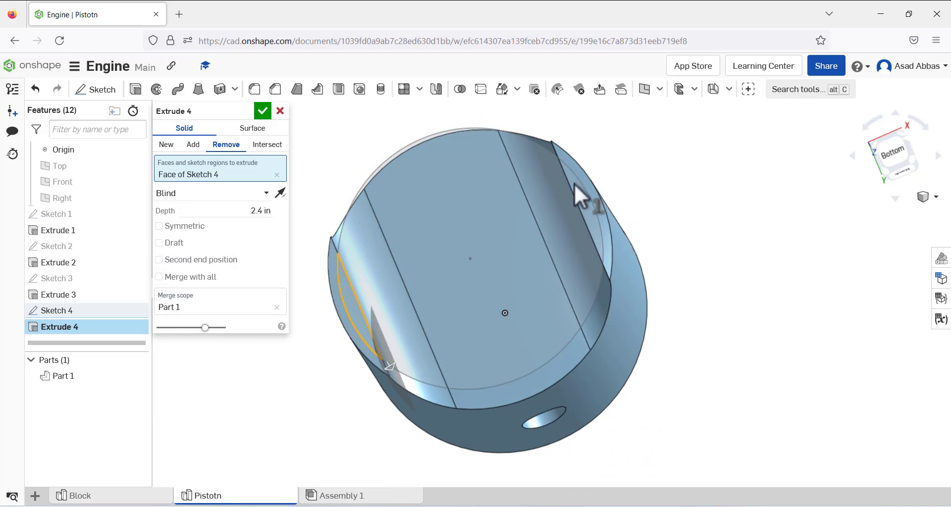
{"action": "key", "text": "n"}
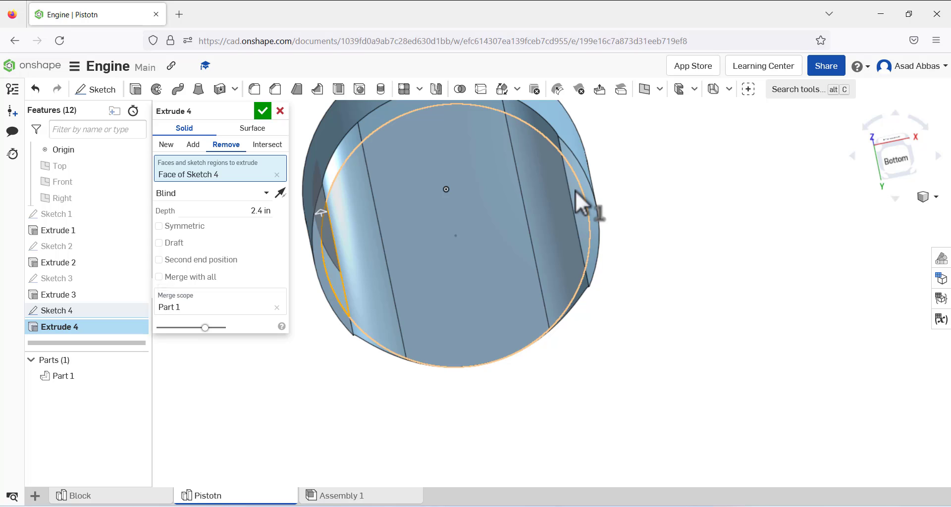
{"action": "left_click", "coordinate": [578, 194]}
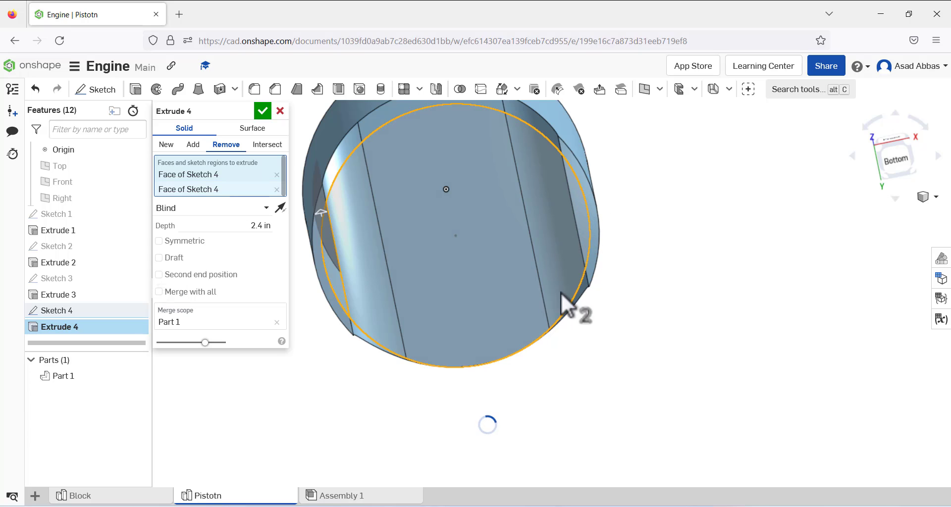
{"action": "right_click_drag", "start_coordinate": [577, 250], "coordinate": [596, 188]}
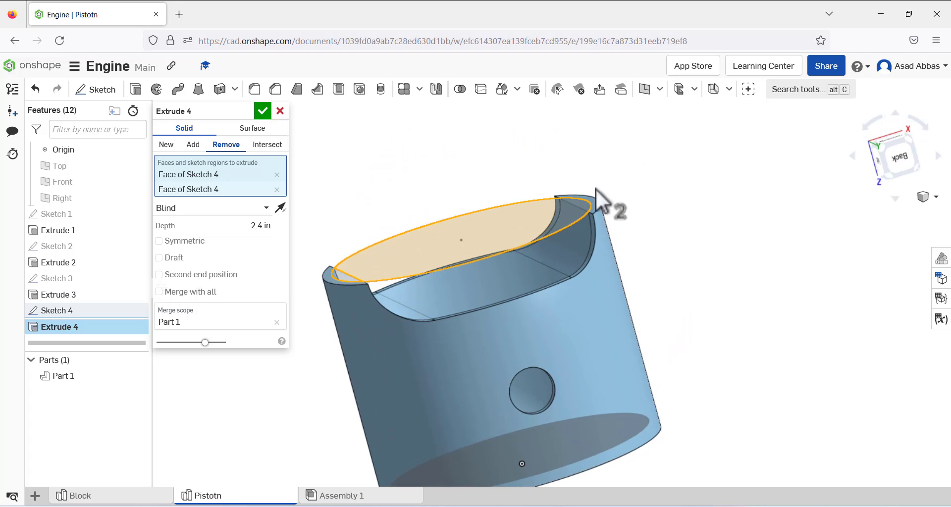
{"action": "left_click", "coordinate": [262, 112]}
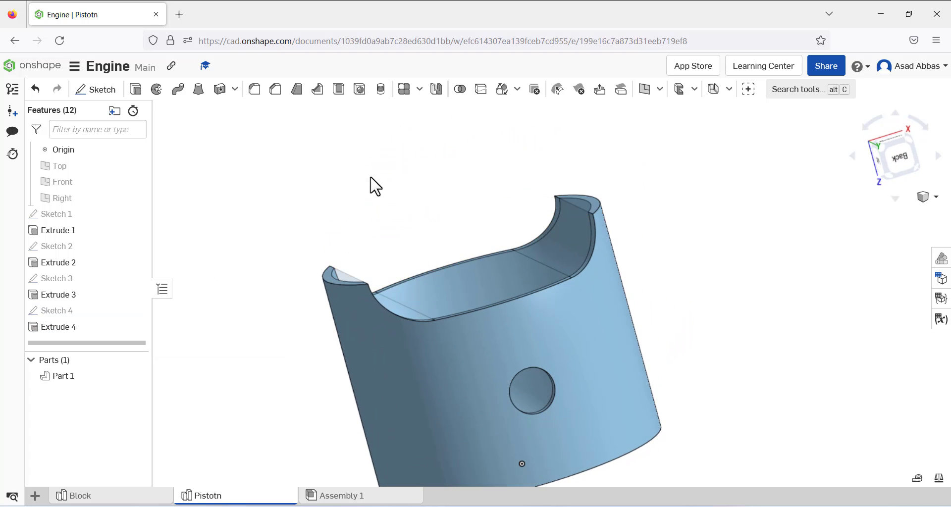
{"action": "right_click_drag", "start_coordinate": [371, 177], "coordinate": [365, 271]}
{"action": "right_click_drag", "start_coordinate": [322, 299], "coordinate": [286, 343]}
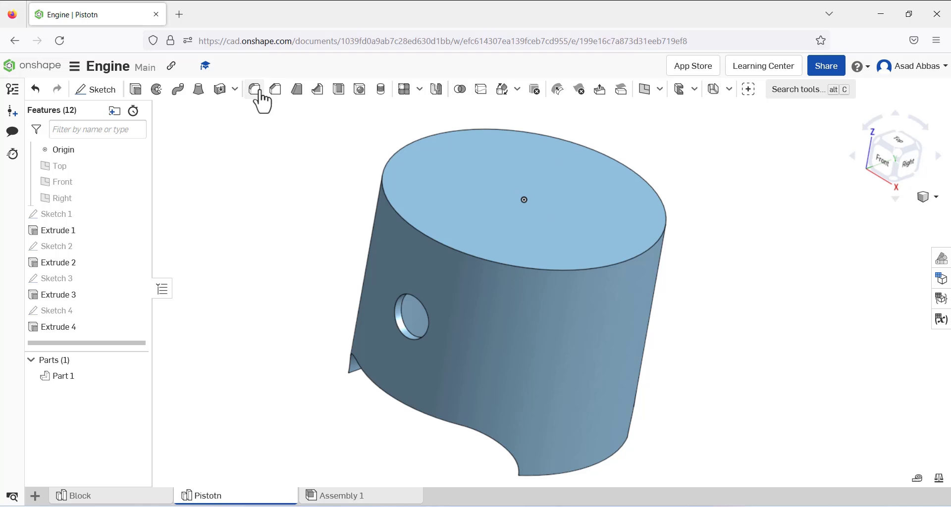
Step: Fillet the piston's top circular edge with a 0.05 in radius
{"action": "left_click", "coordinate": [391, 206]}
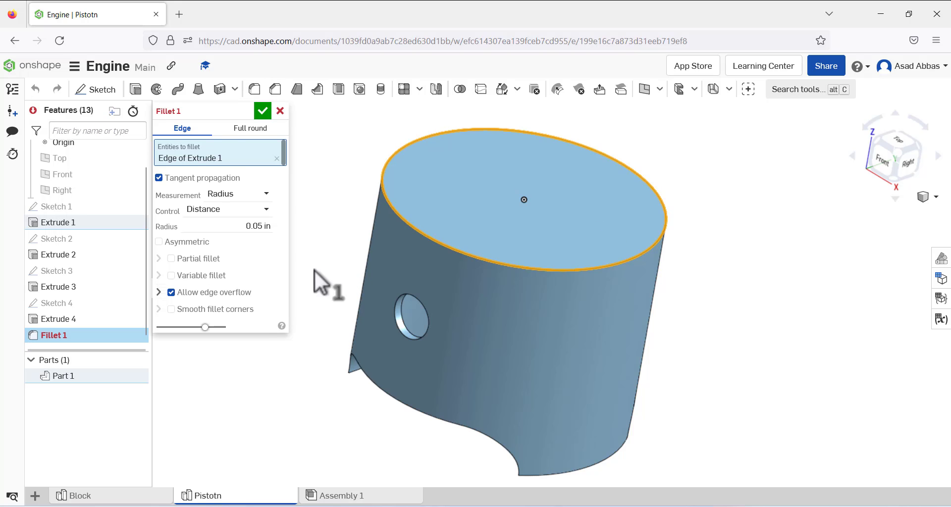
{"action": "left_click", "coordinate": [257, 225]}
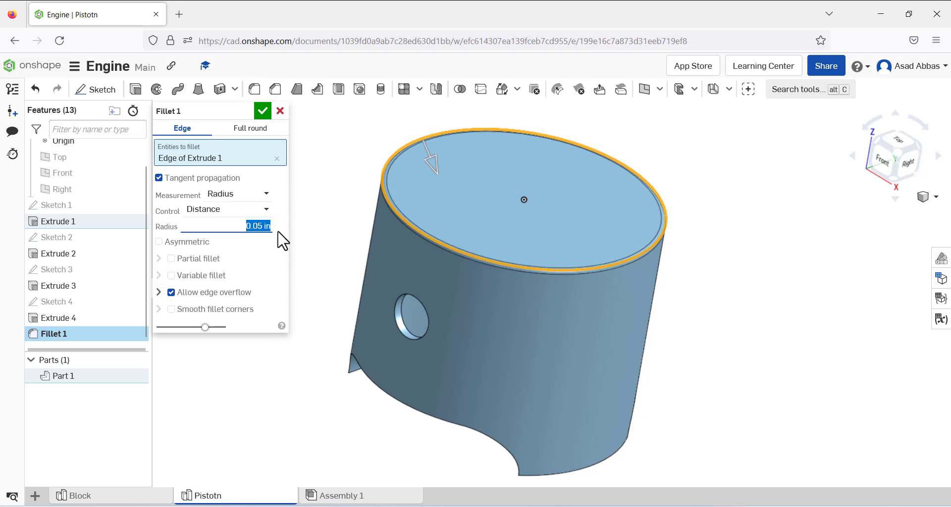
{"action": "right_click_drag", "start_coordinate": [307, 233], "coordinate": [338, 218]}
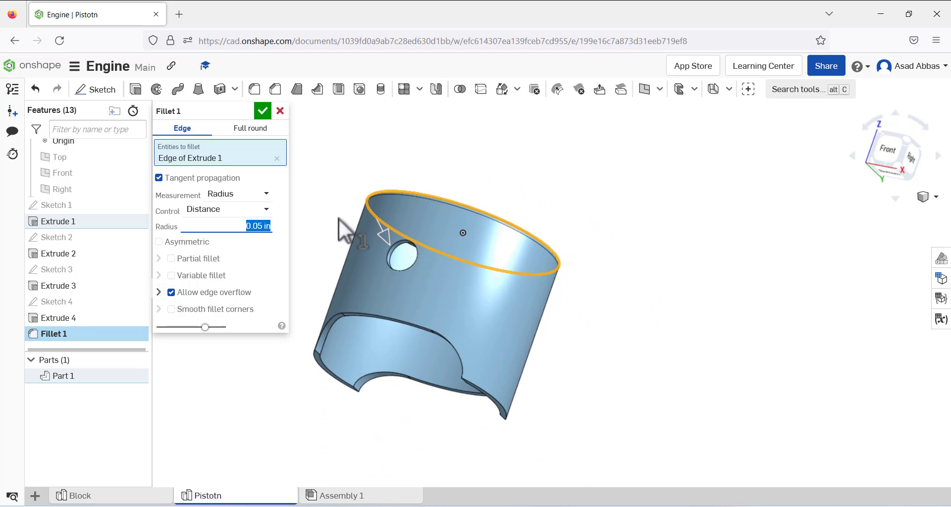
{"action": "right_click_drag", "start_coordinate": [291, 238], "coordinate": [335, 268]}
{"action": "key", "text": "p"}
{"action": "left_click", "coordinate": [262, 111]}
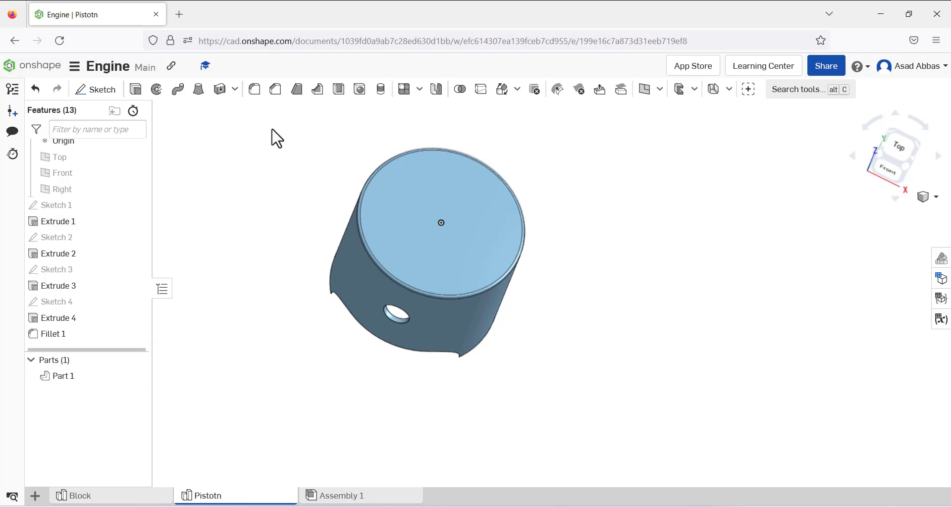
{"action": "right_click_drag", "start_coordinate": [315, 212], "coordinate": [518, 195]}
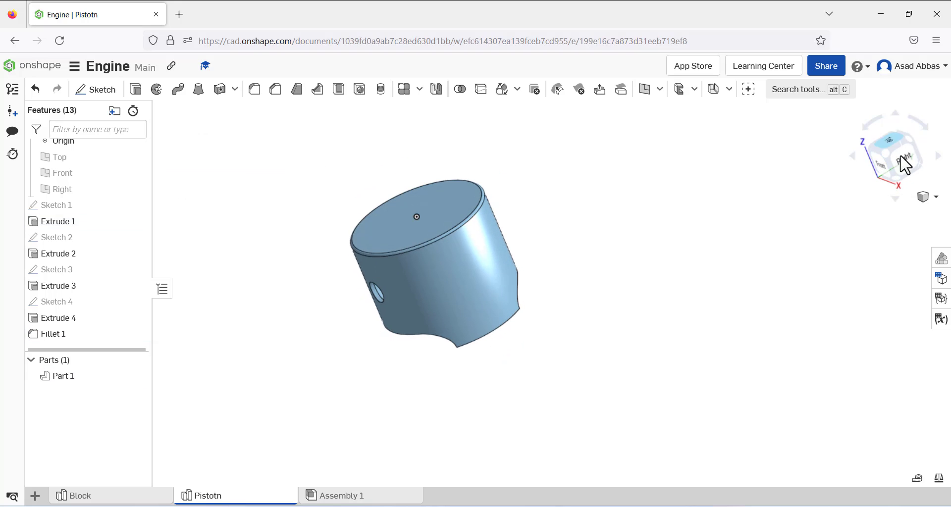